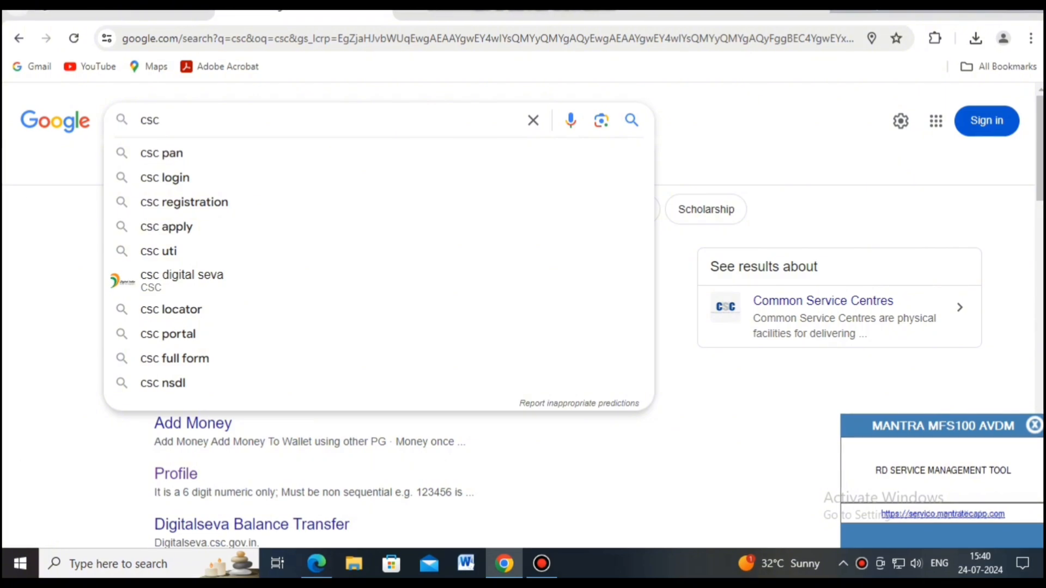
- Search Google for 'csc registration' by picking the suggestion
click(184, 202)
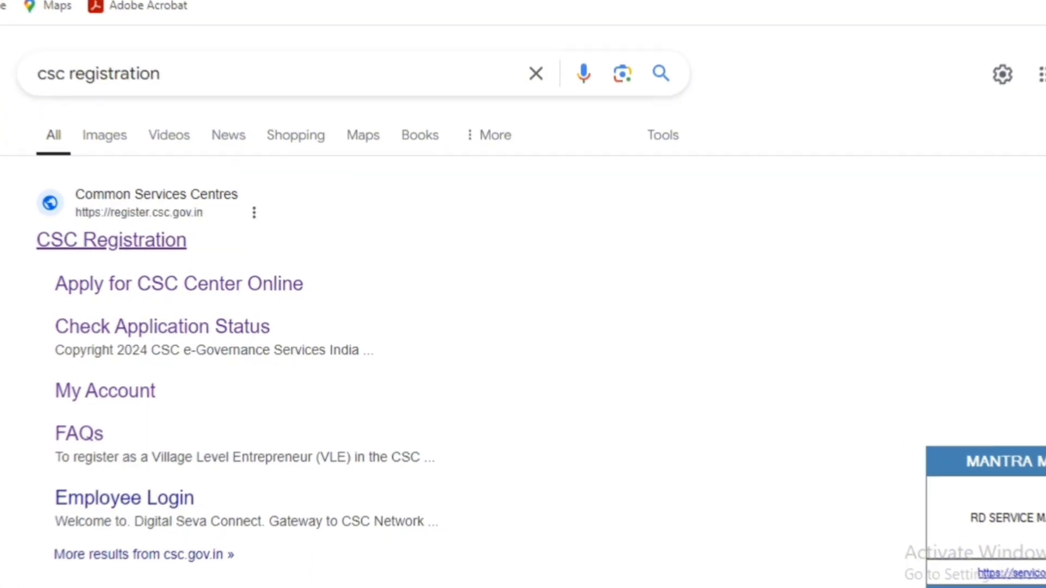
- Open the CSC Registration site and start the individual VLE registration at cscregister.csccloud.in
click(142, 244)
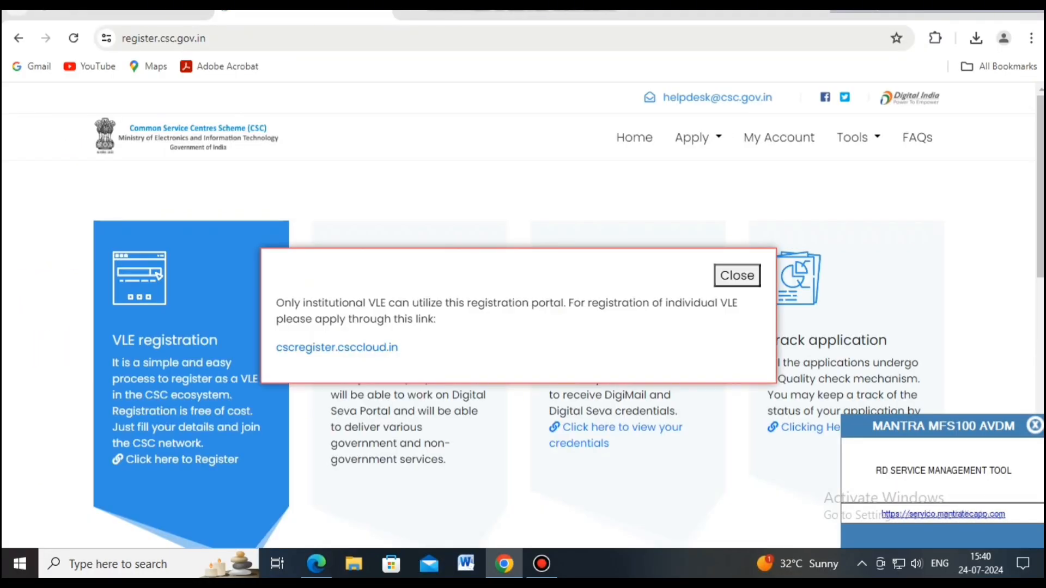
click(337, 348)
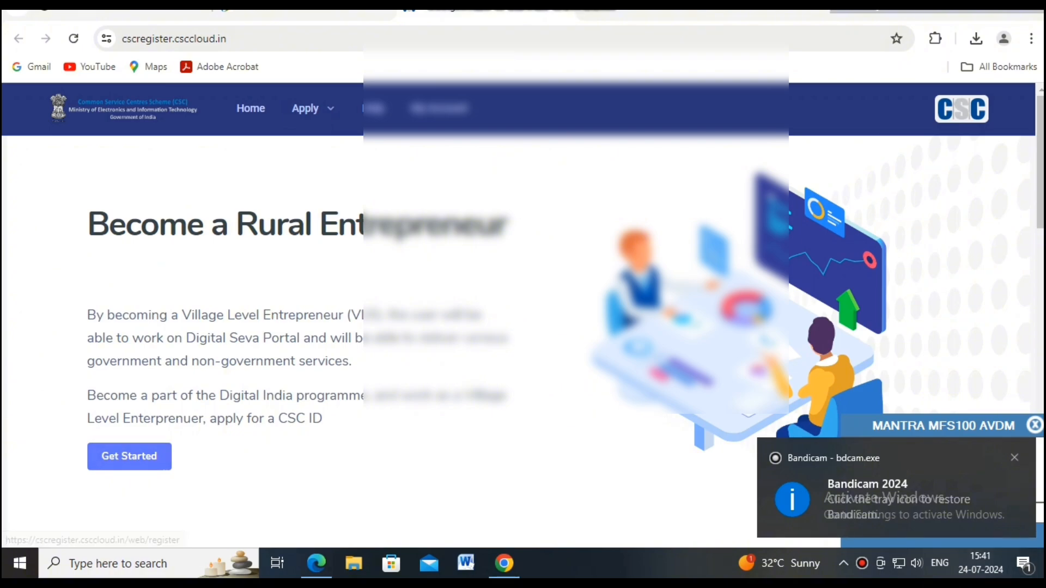
click(129, 457)
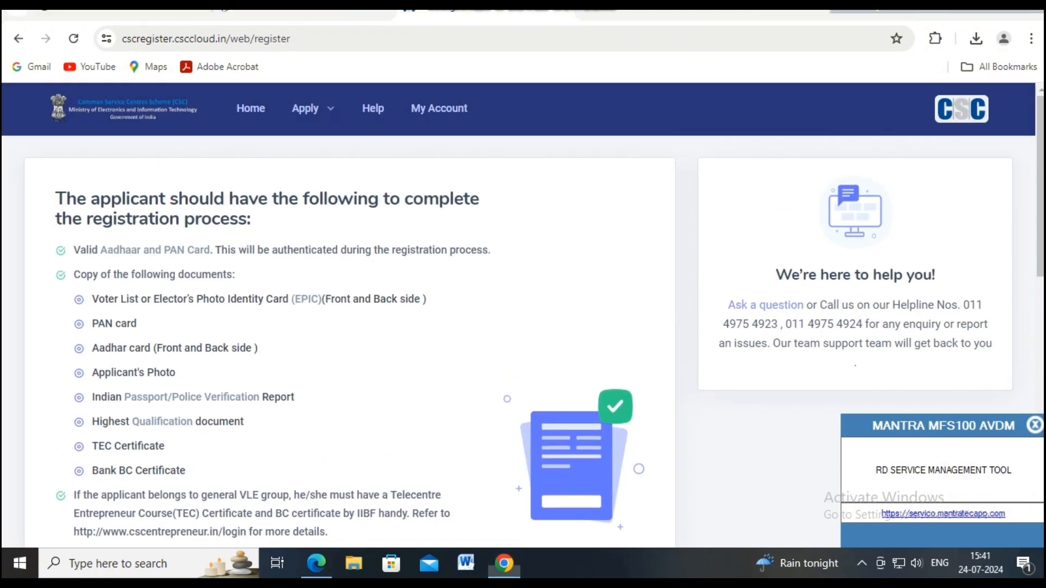
- Accept the terms and conditions and proceed to the VLE Registration form
scroll(523, 327, down, 6)
scroll(523, 342, down, 3)
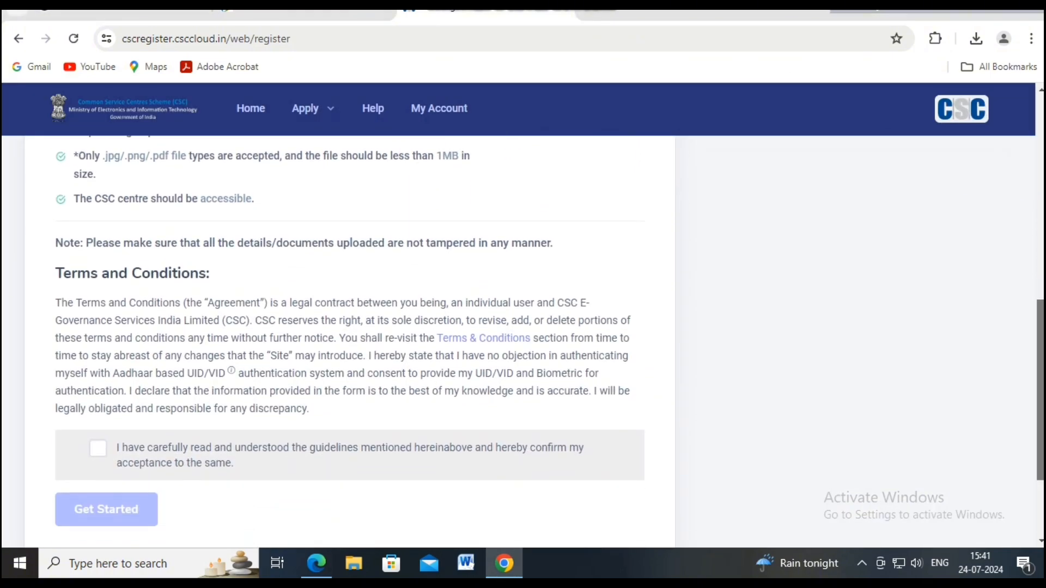
click(98, 434)
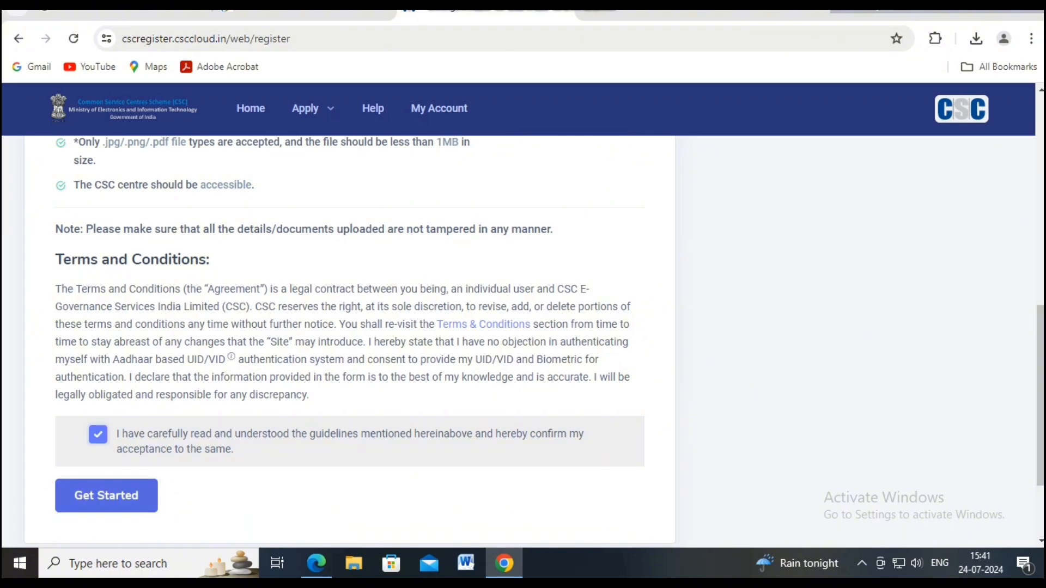
scroll(349, 342, up, 2)
scroll(349, 341, down, 2)
scroll(349, 342, up, 2)
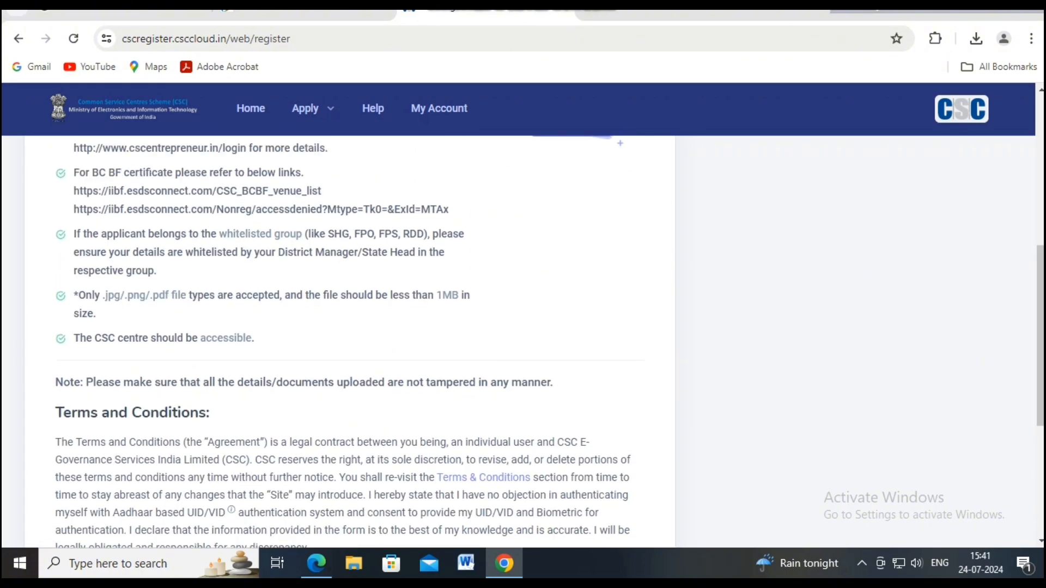
scroll(349, 342, down, 4)
click(106, 429)
scroll(348, 342, up, 3)
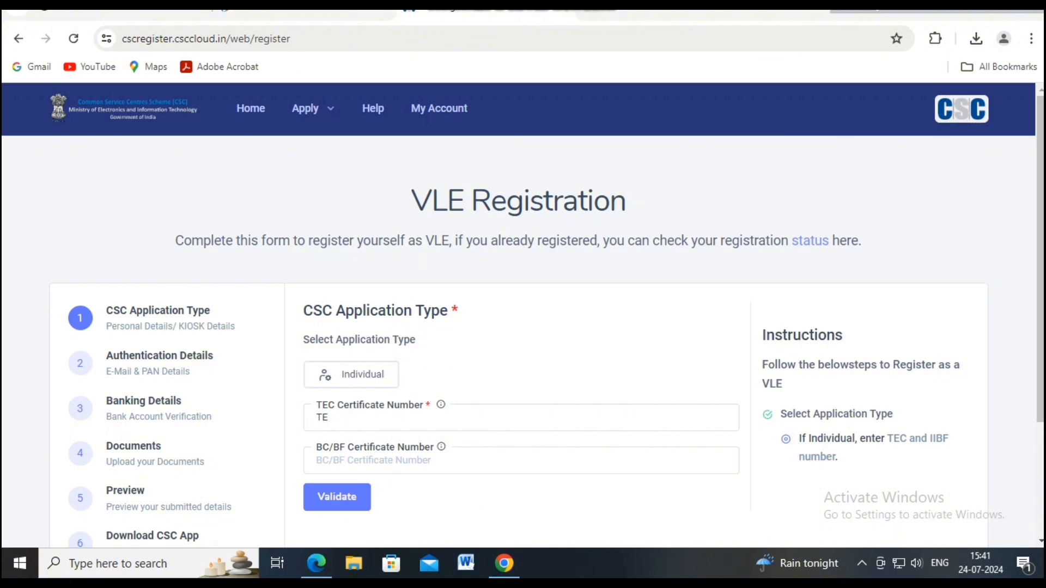
- Finish the TEC certificate number, enter the BC/BF certificate number, and validate them
click(329, 418)
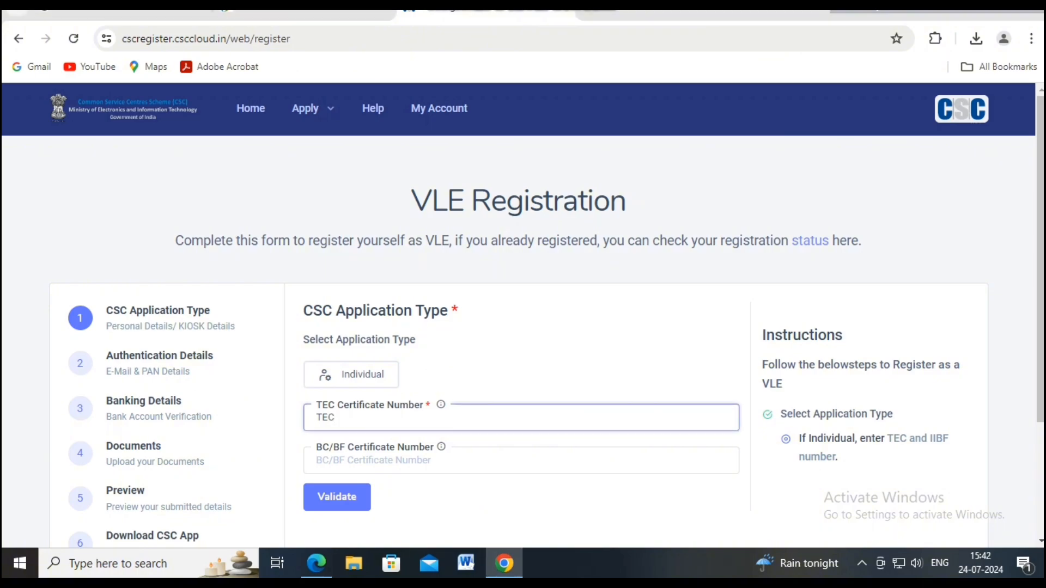
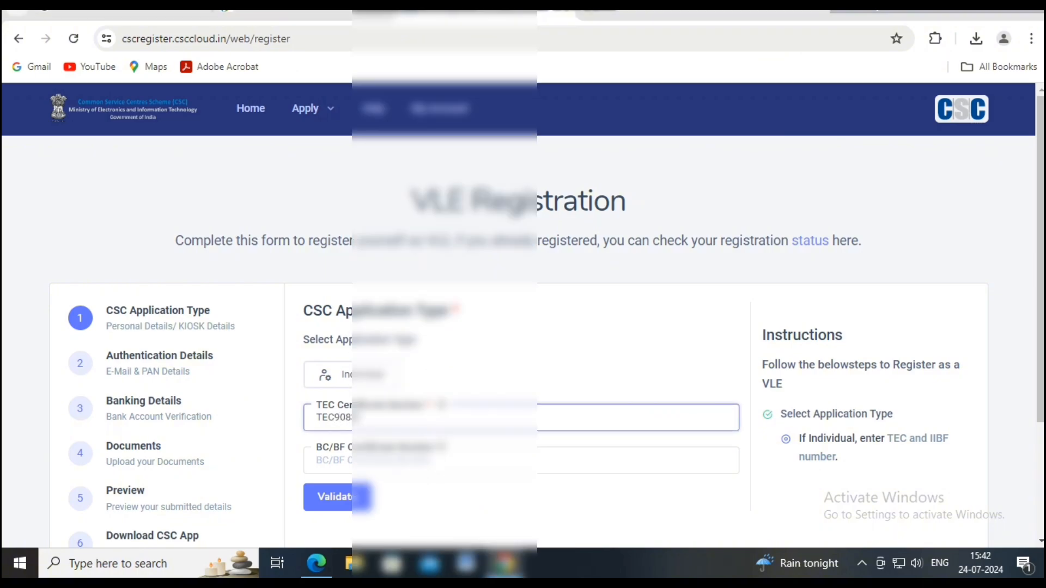
click(382, 461)
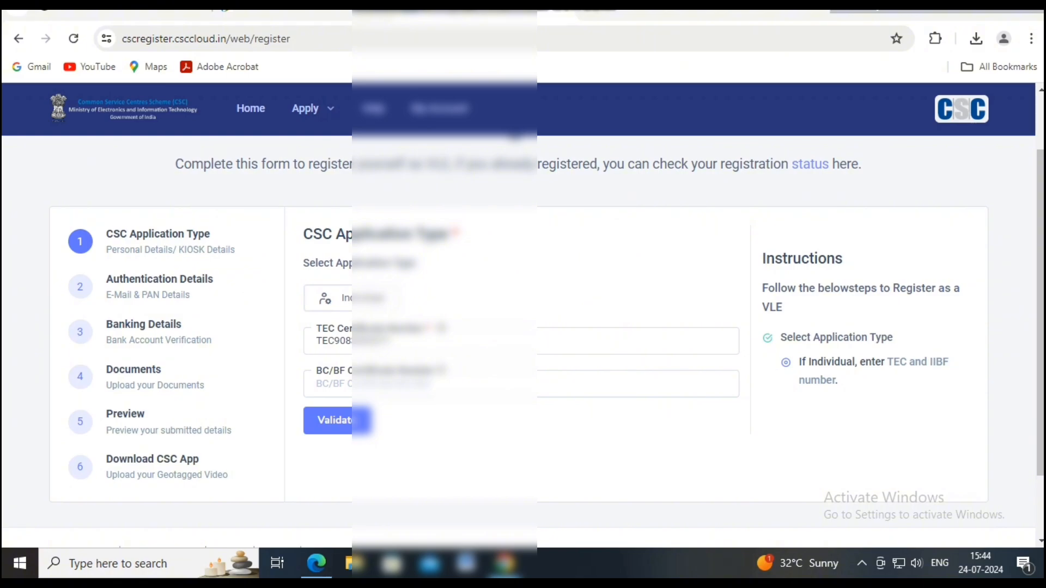
text(80)
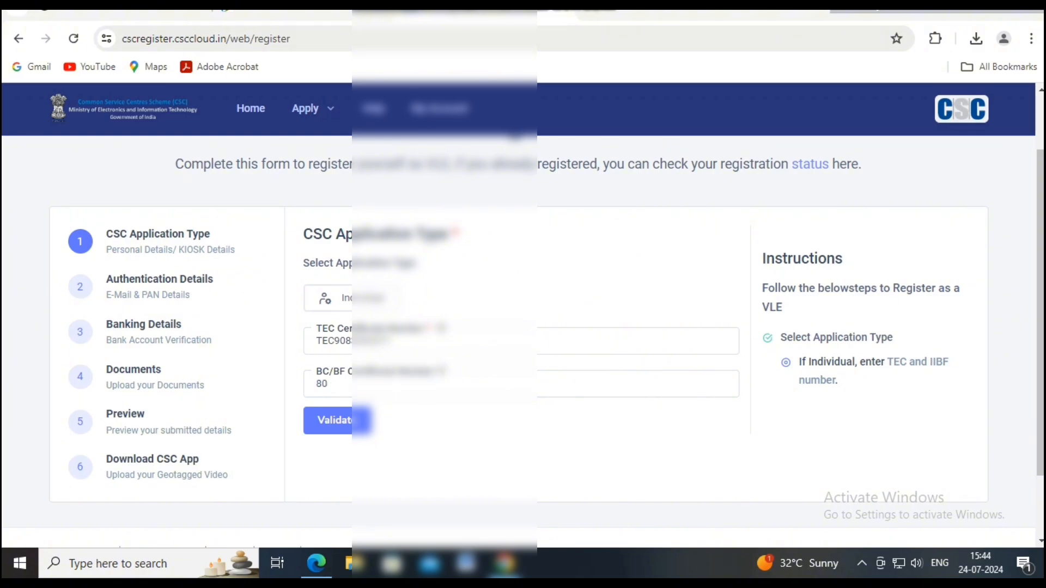
click(381, 384)
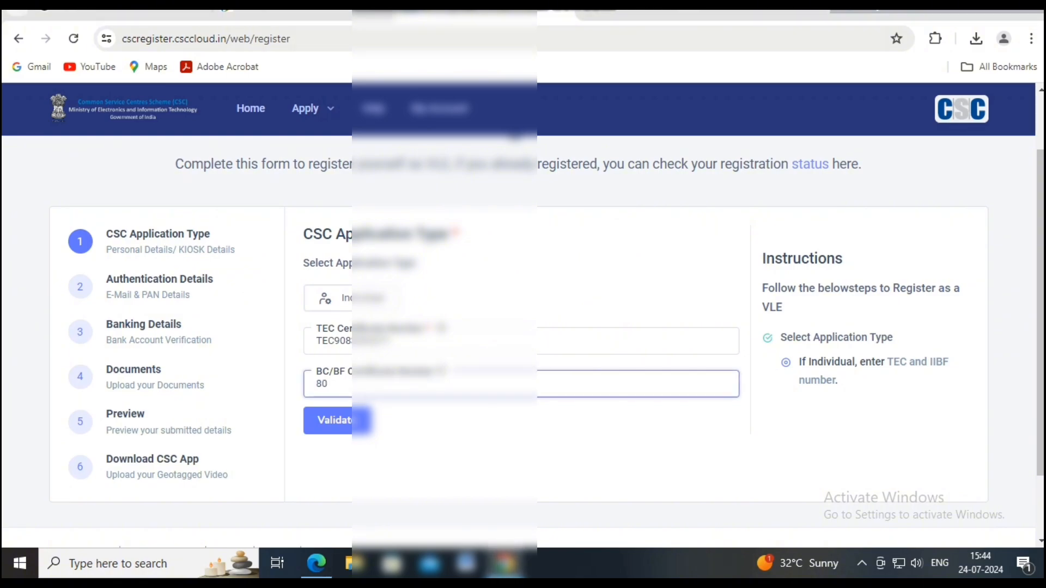
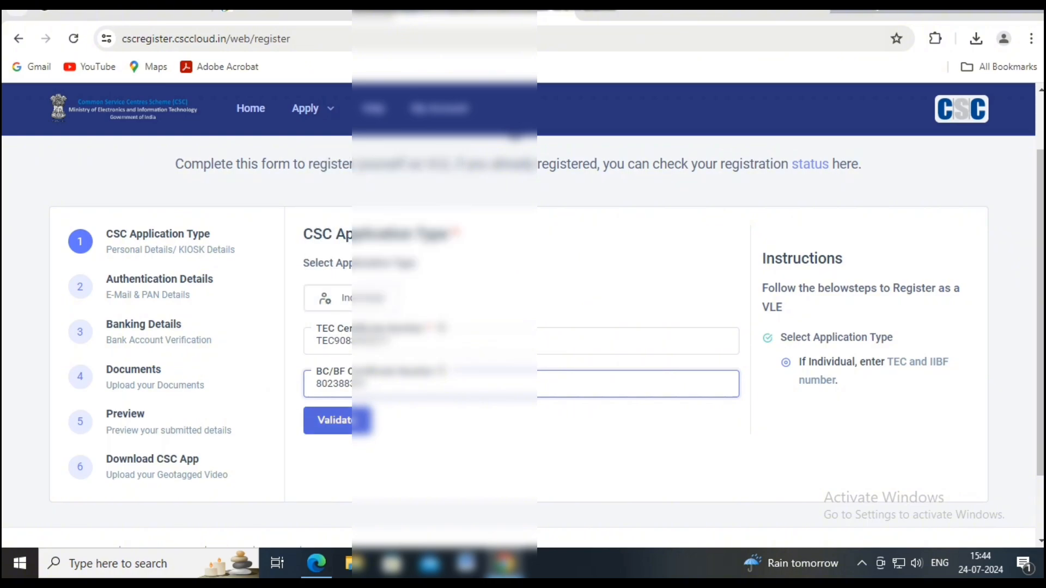
click(333, 420)
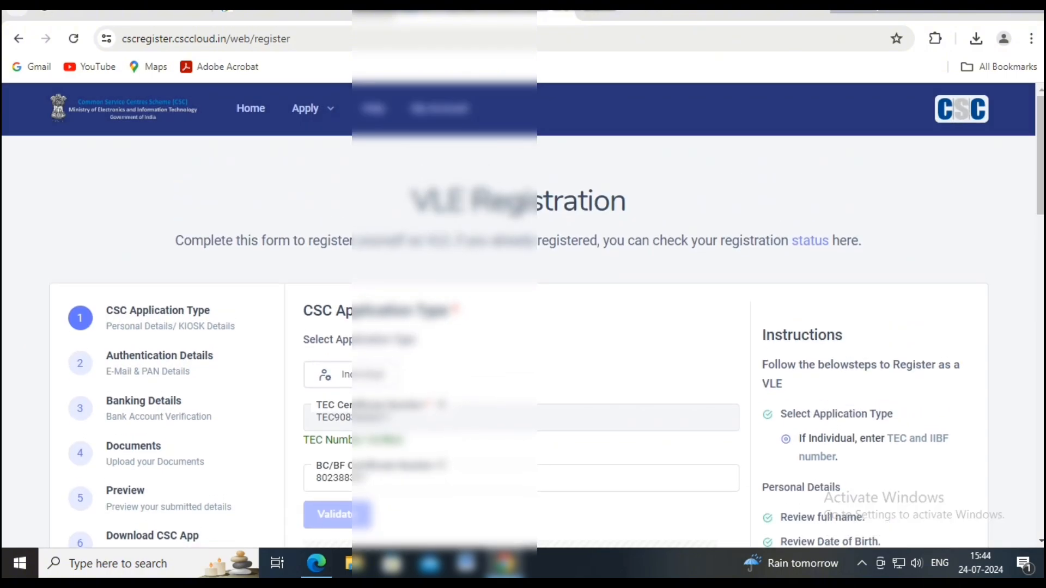
- Enter the applicant's mobile number and request a one-time code for it
scroll(523, 327, down, 3)
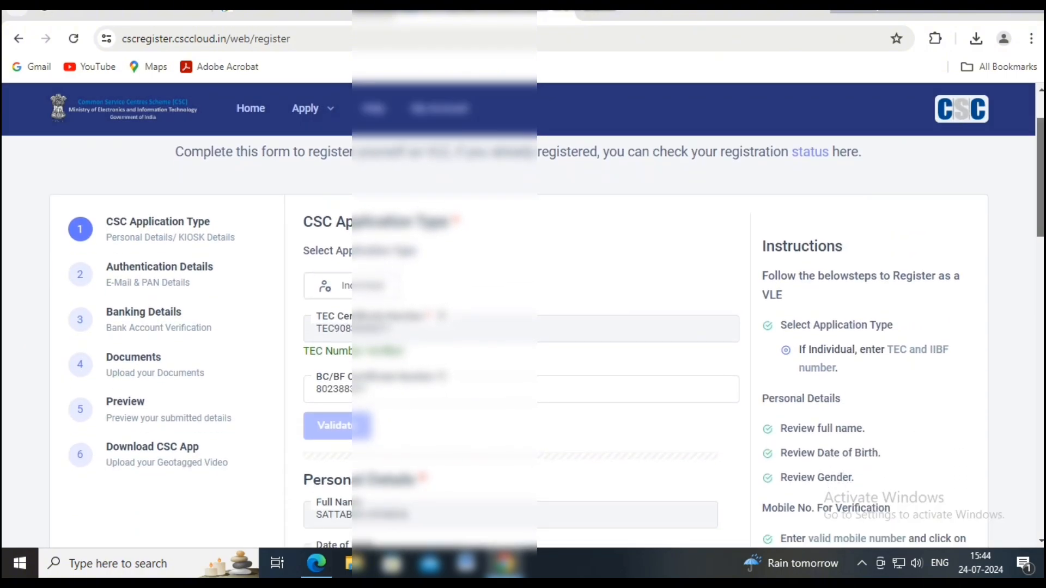
scroll(522, 327, down, 2)
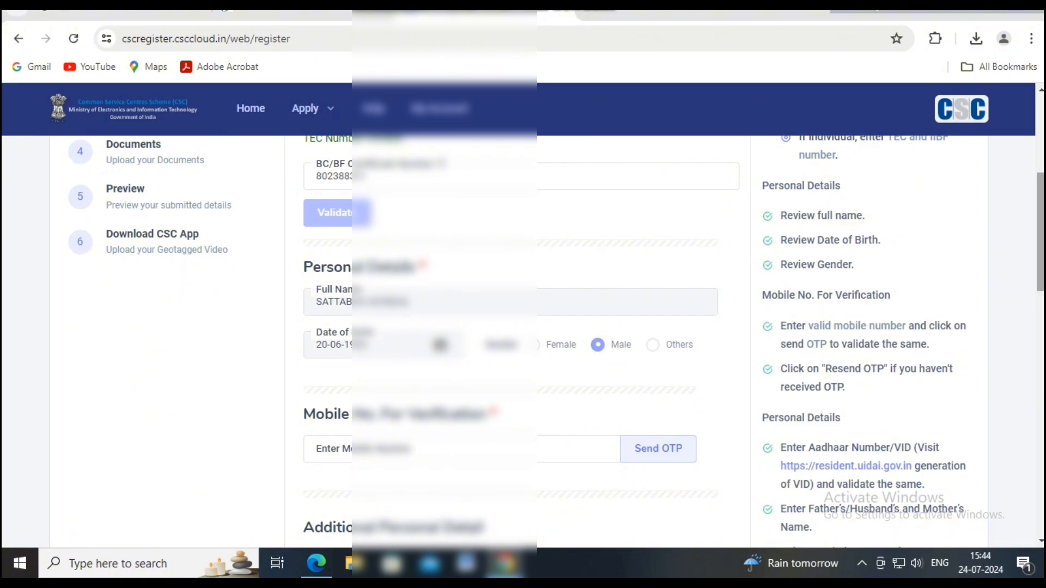
scroll(523, 327, up, 1)
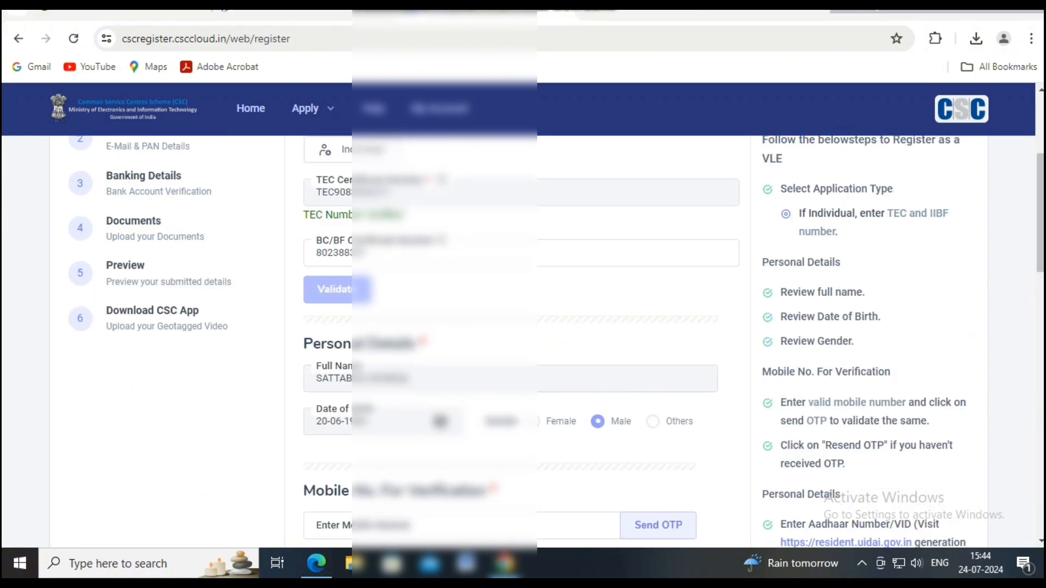
scroll(523, 327, down, 2)
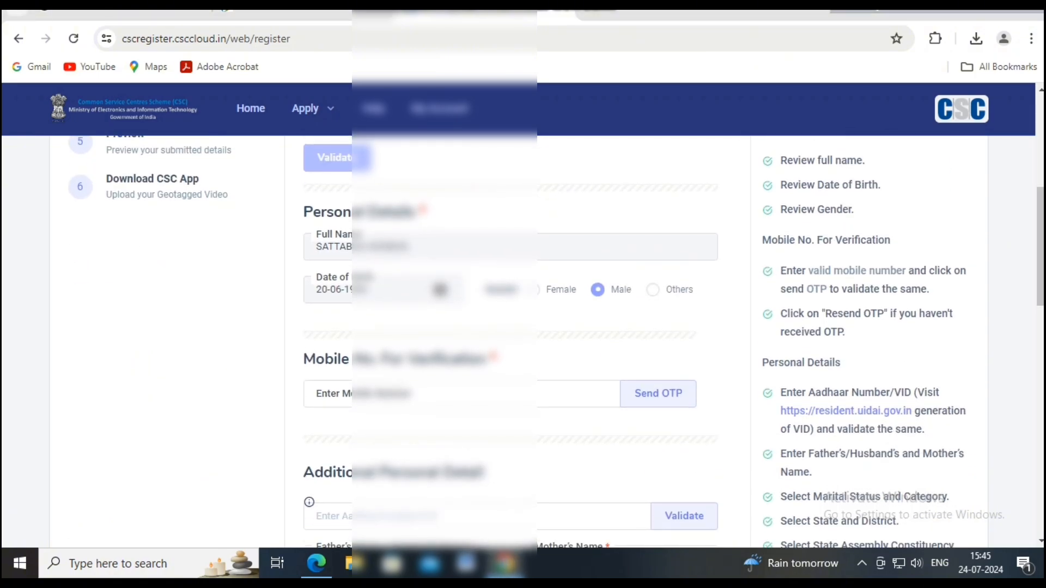
click(445, 394)
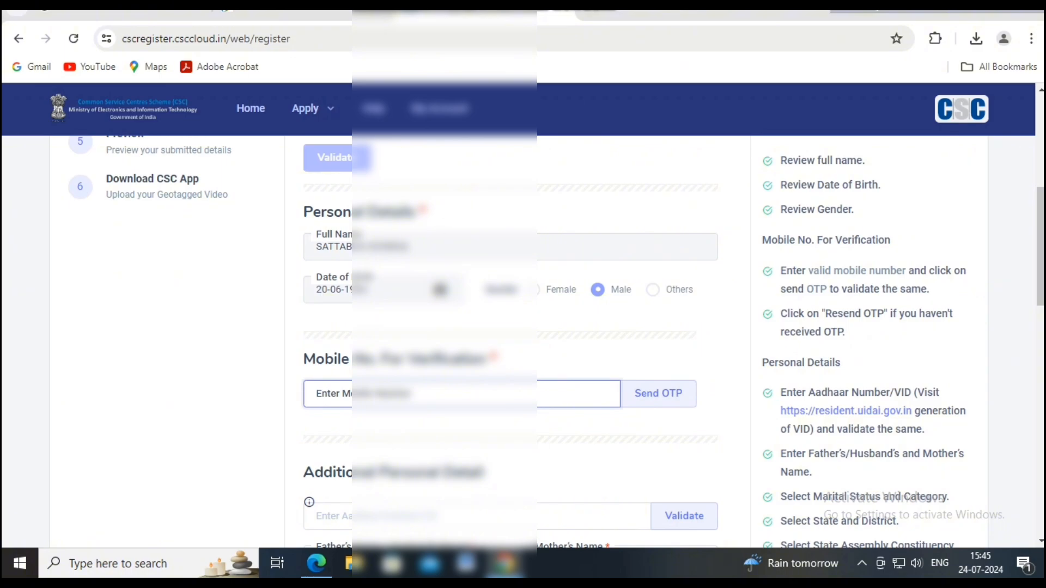
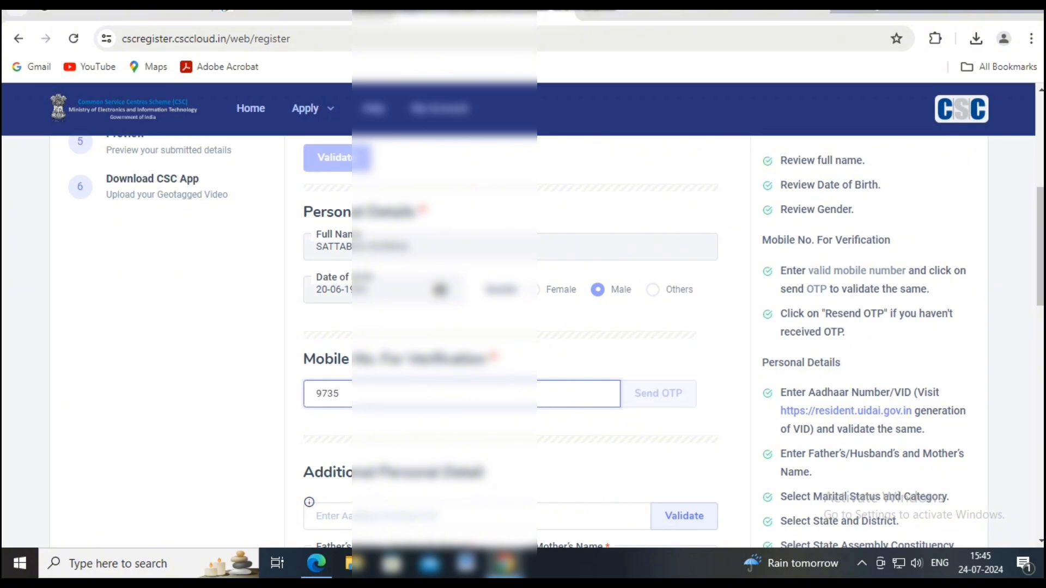
click(658, 393)
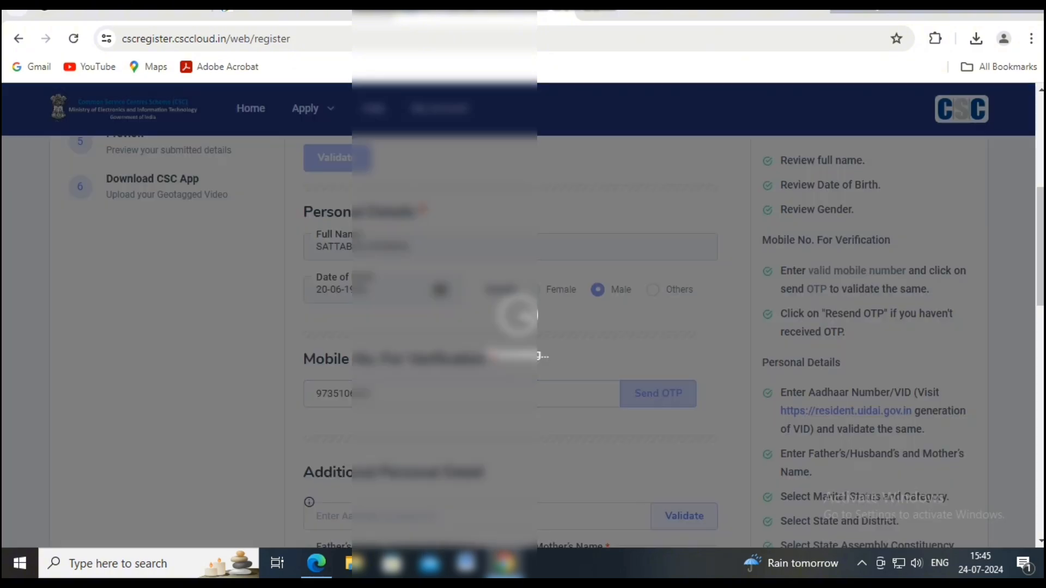
- Verify the mobile number with the received code and begin entering the Aadhaar number
scroll(523, 385, up, 1)
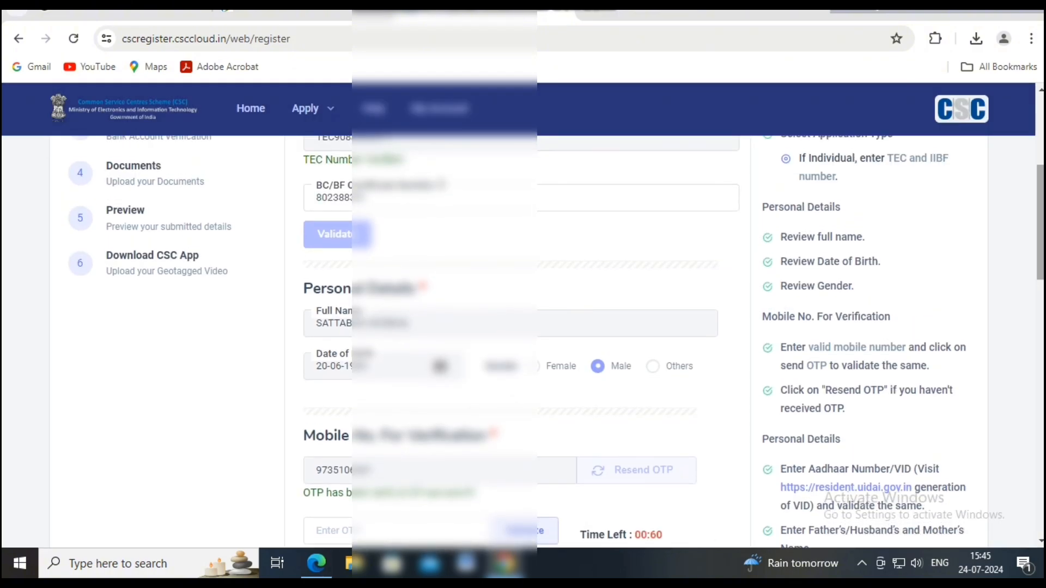
scroll(523, 386, down, 2)
click(430, 385)
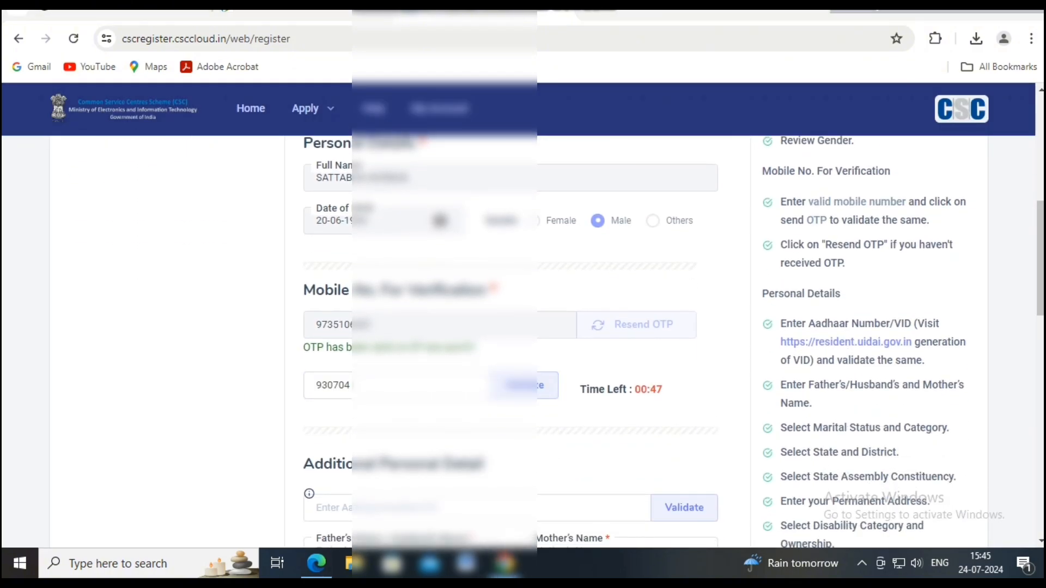
click(522, 385)
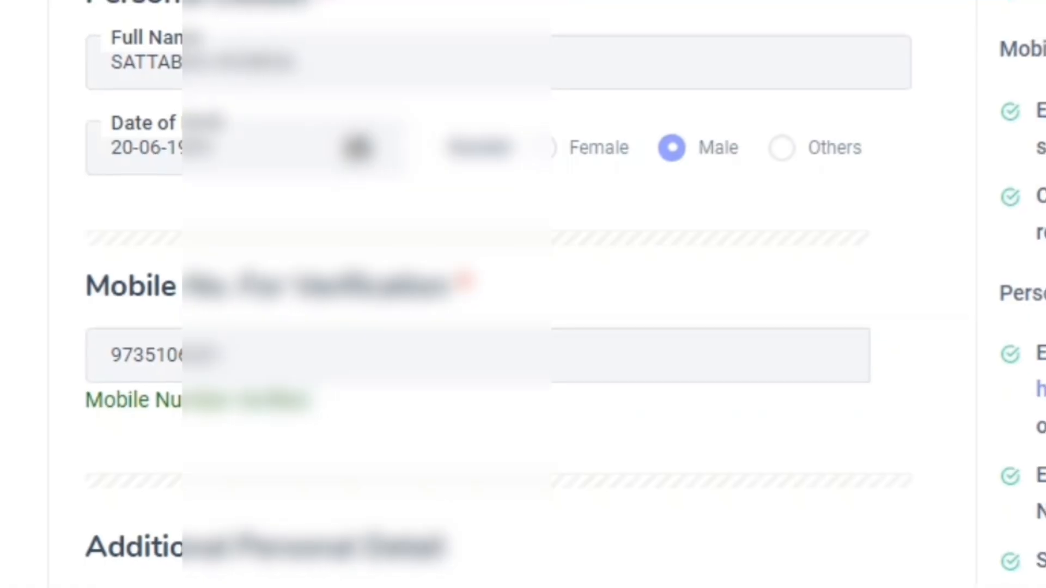
scroll(430, 382, down, 1)
click(431, 466)
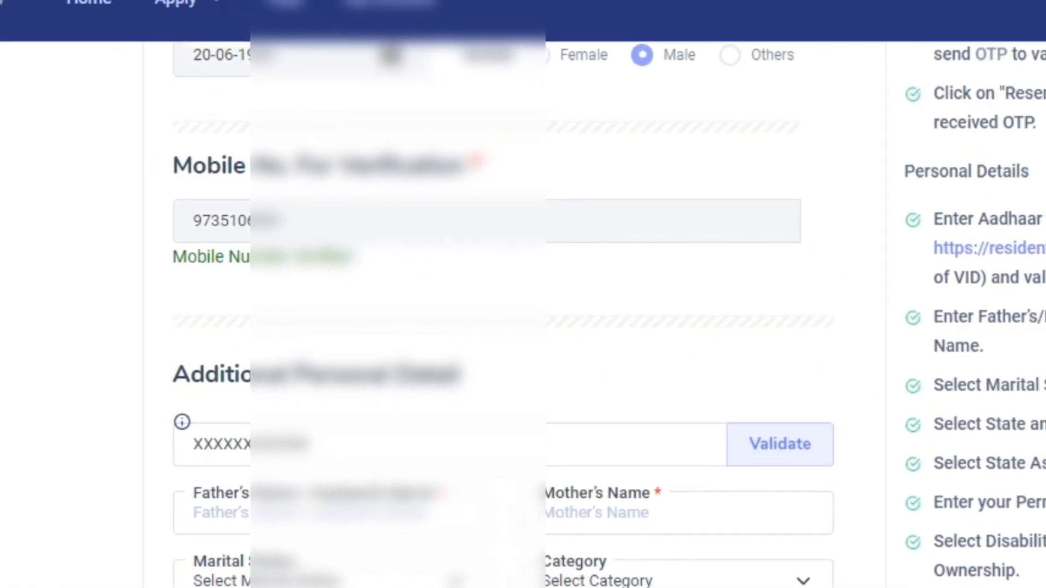
- Validate the Aadhaar number and fill in the father's and mother's names
click(780, 444)
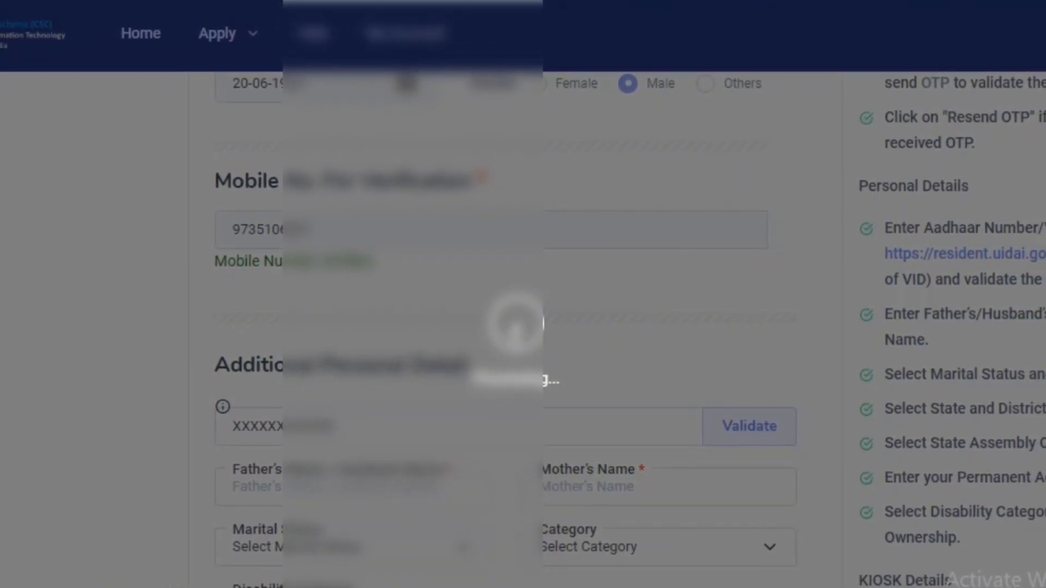
scroll(523, 327, up, 1)
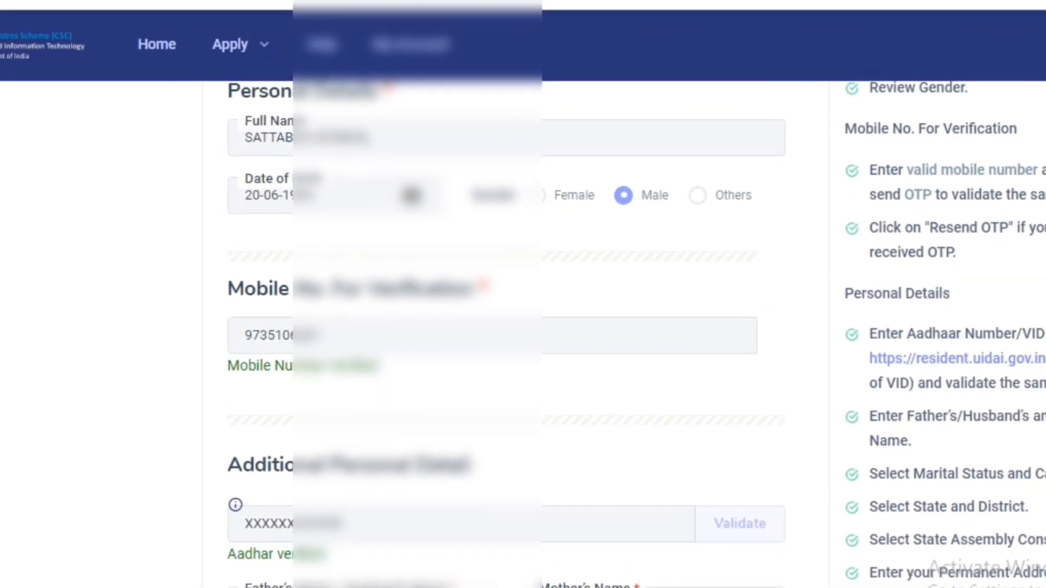
scroll(490, 327, down, 3)
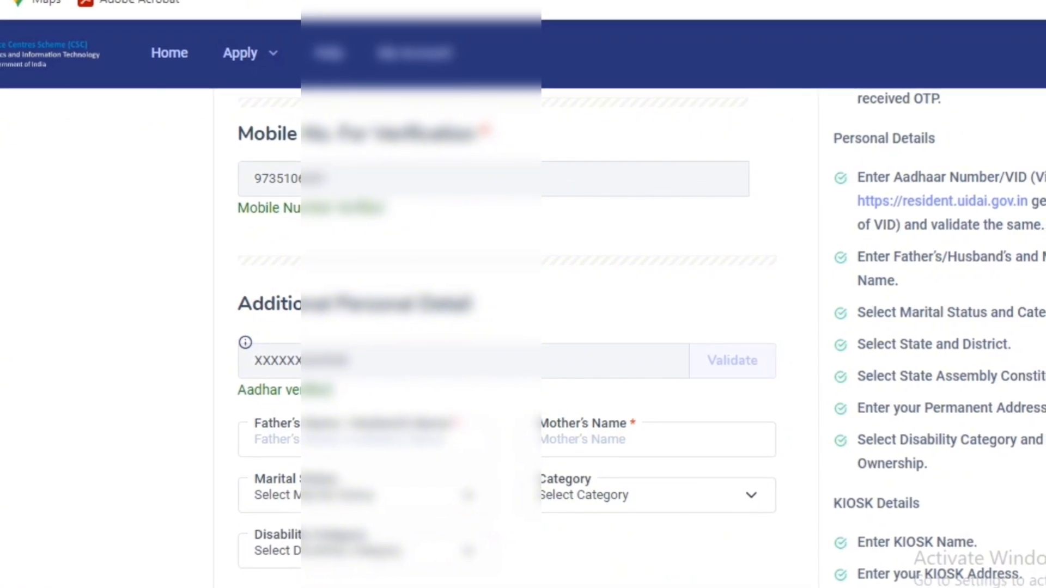
click(360, 440)
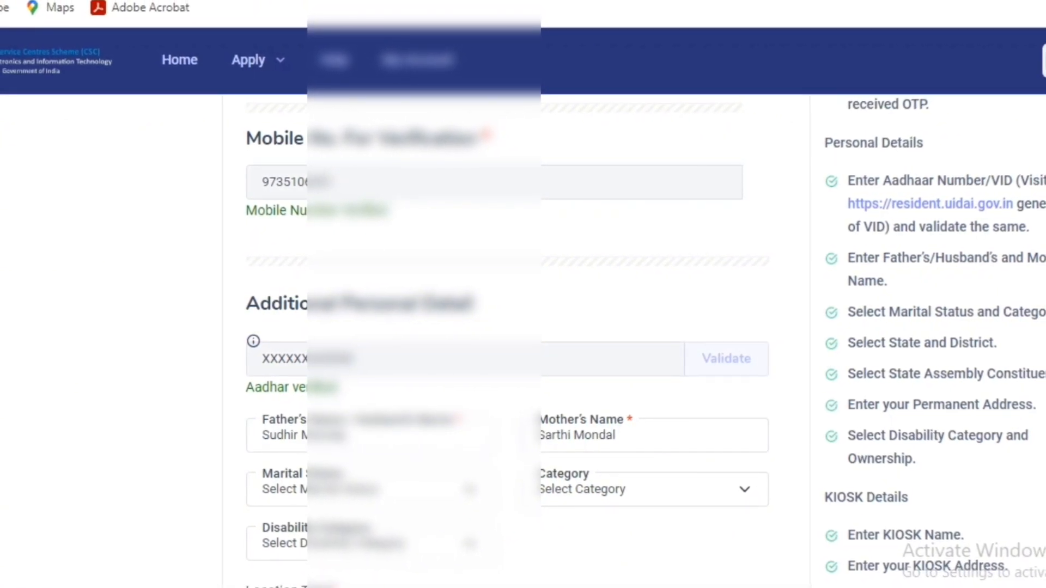
- Set marital status to Married and category to Reserved
click(370, 490)
scroll(370, 489, down, 1)
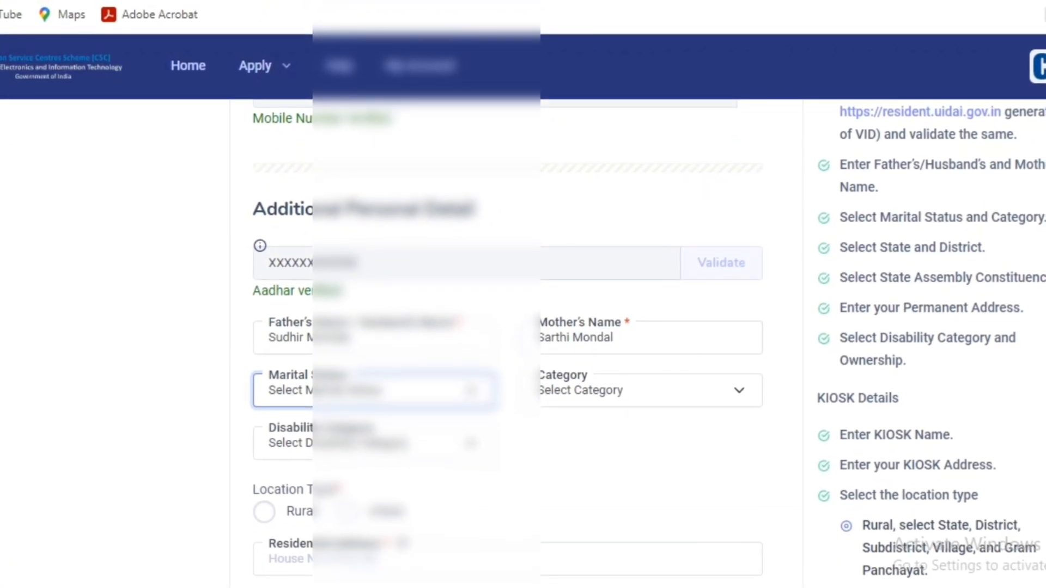
click(376, 390)
click(348, 430)
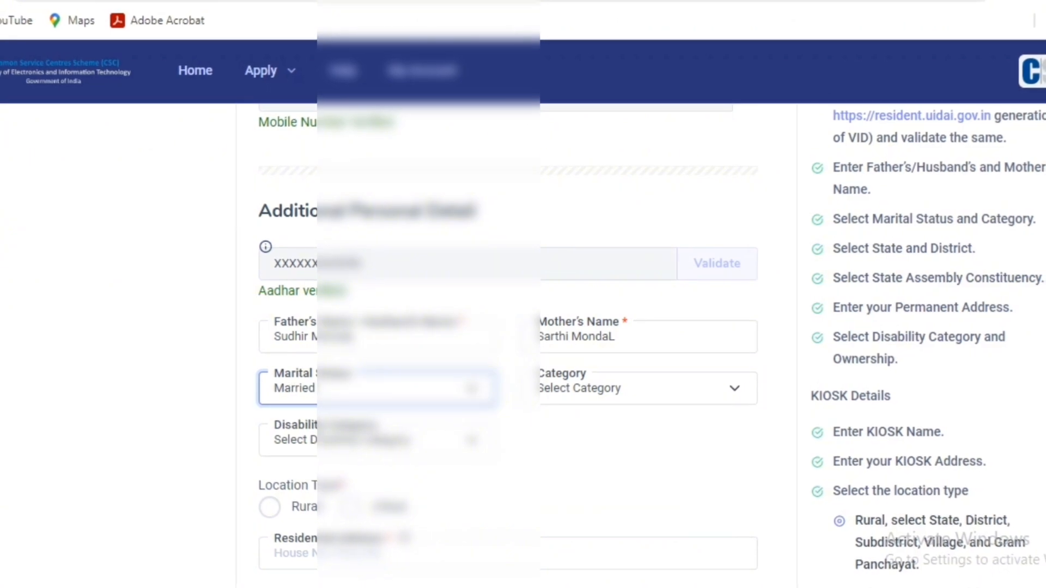
click(640, 388)
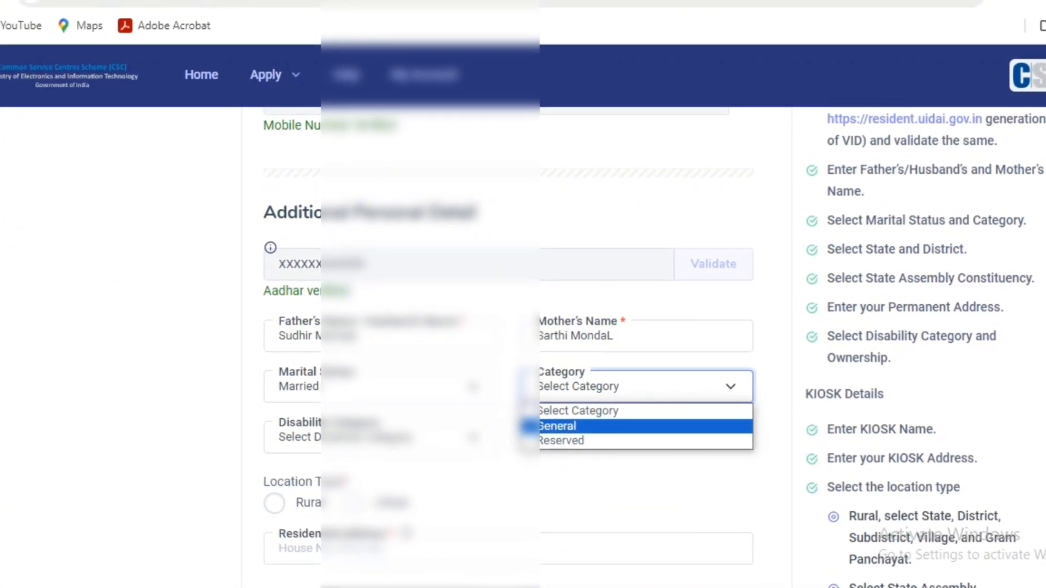
click(562, 440)
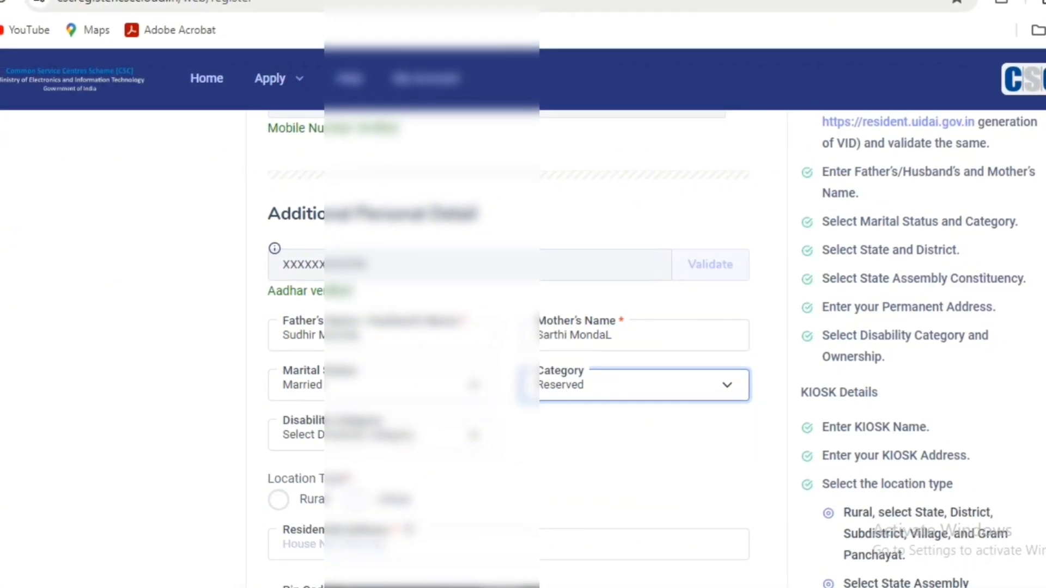
click(588, 450)
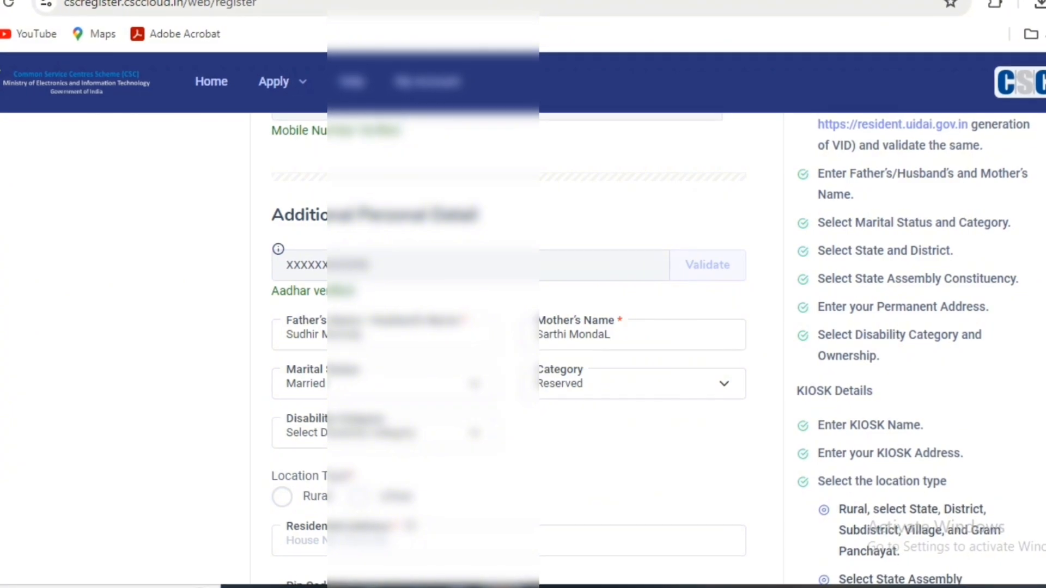
- Set the disability category to Not Physically Impaired
click(406, 436)
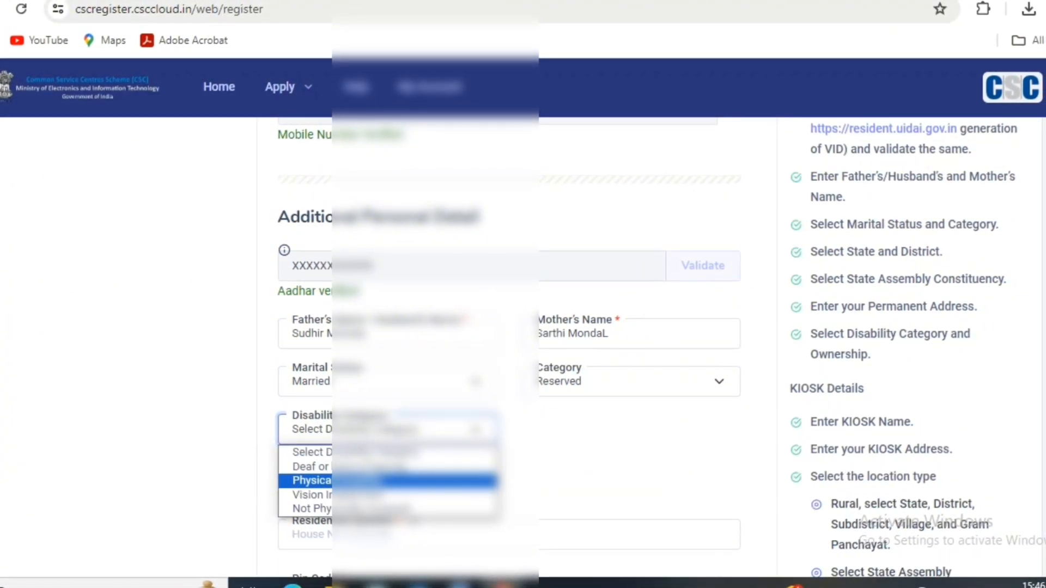
click(517, 458)
click(406, 429)
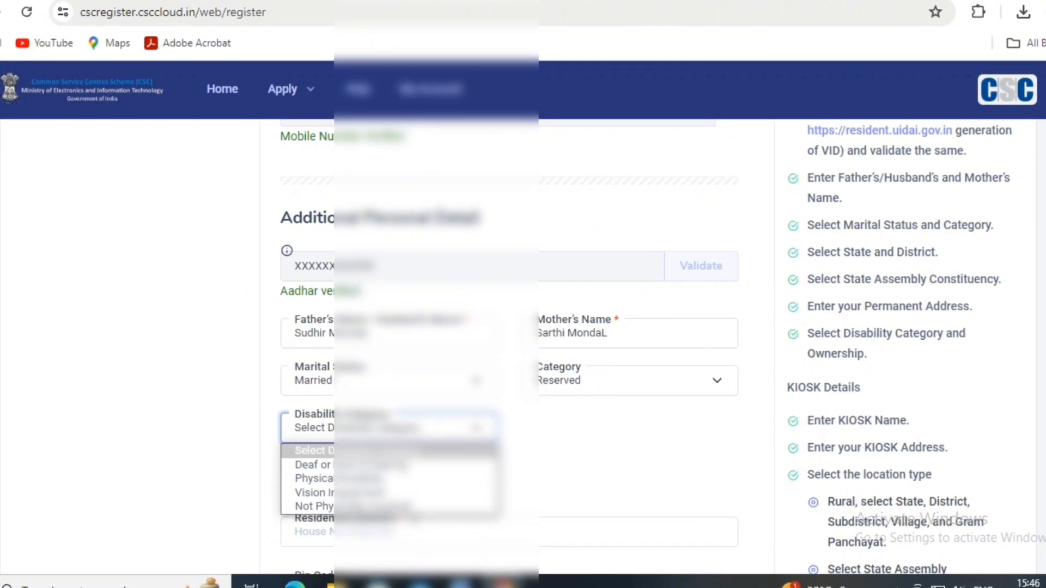
click(316, 505)
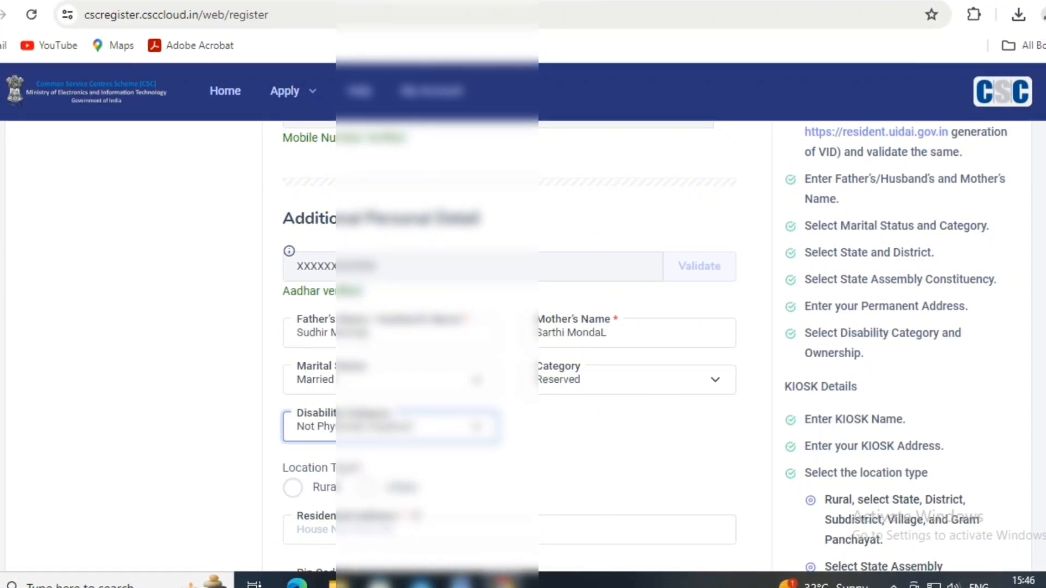
scroll(510, 327, up, 3)
scroll(509, 327, down, 7)
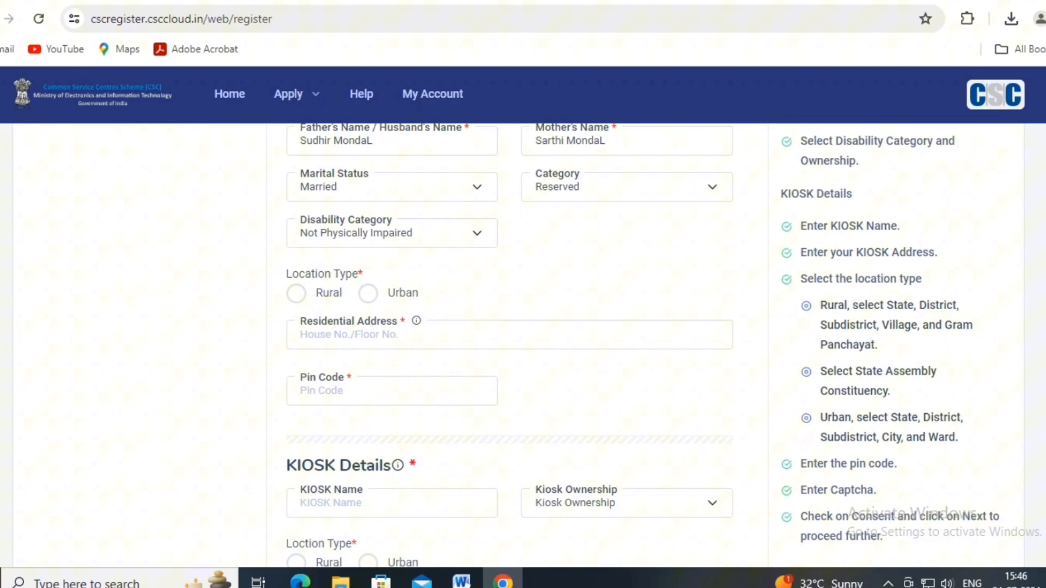
- Set location type Rural, state West Bengal and district 24 Paraganas North
click(297, 294)
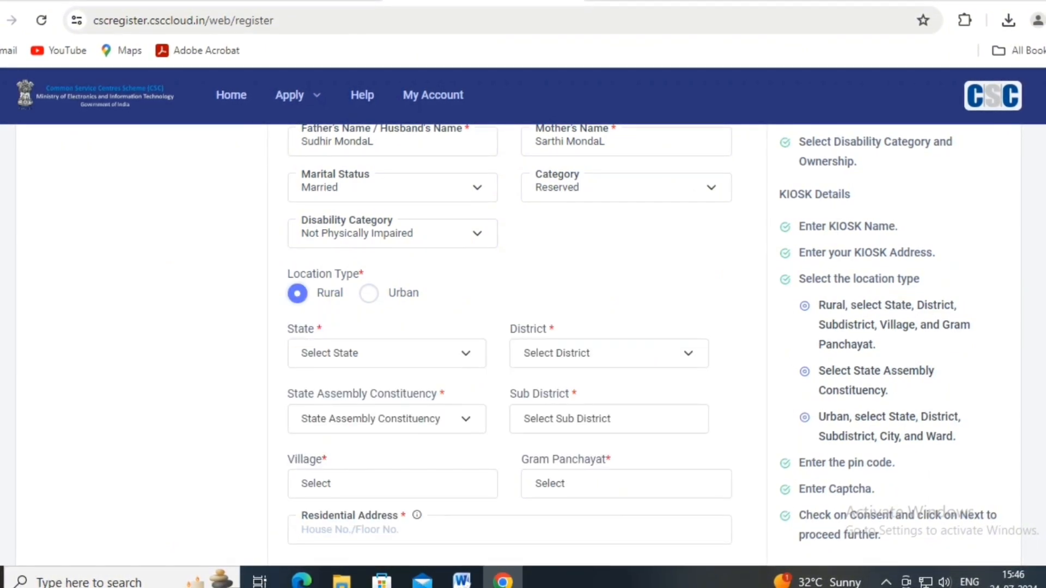
click(387, 353)
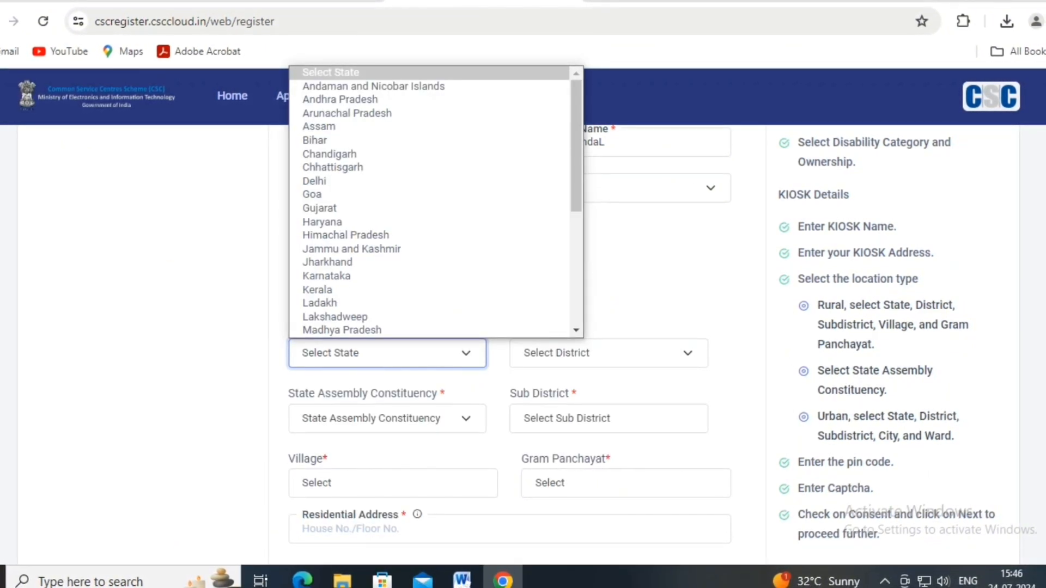
key(w)
key(Return)
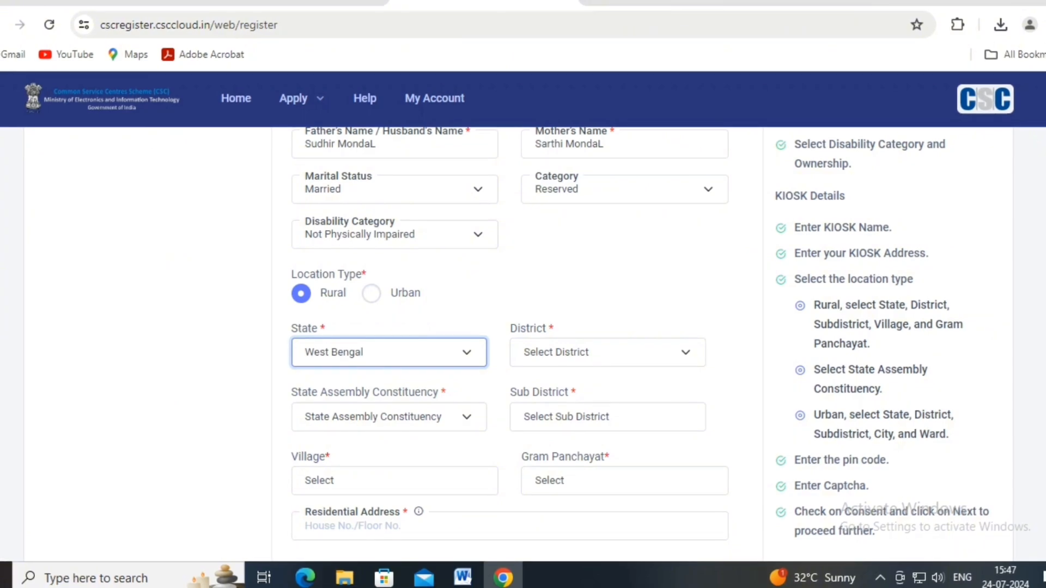
click(607, 352)
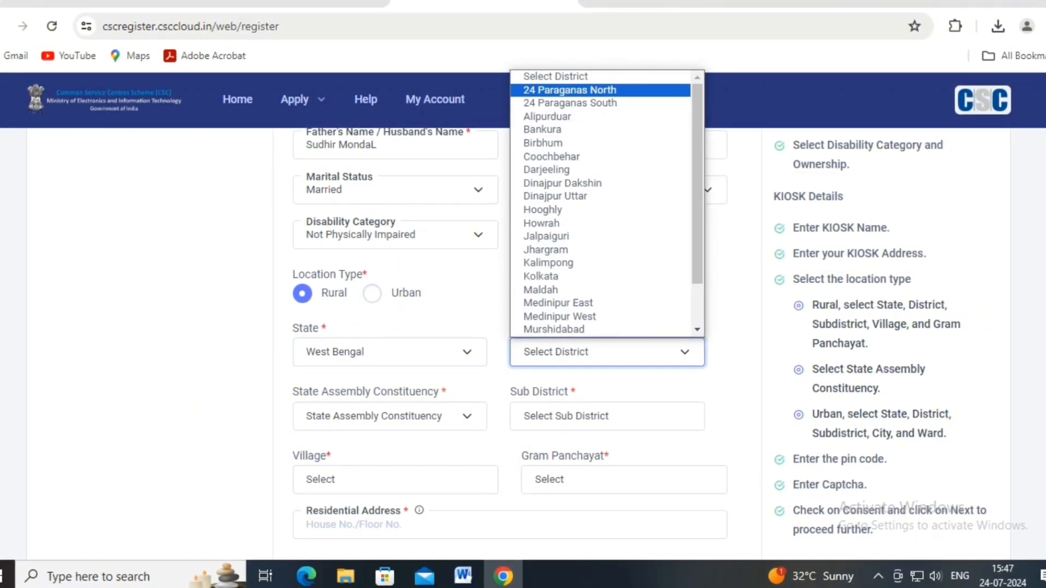
click(570, 91)
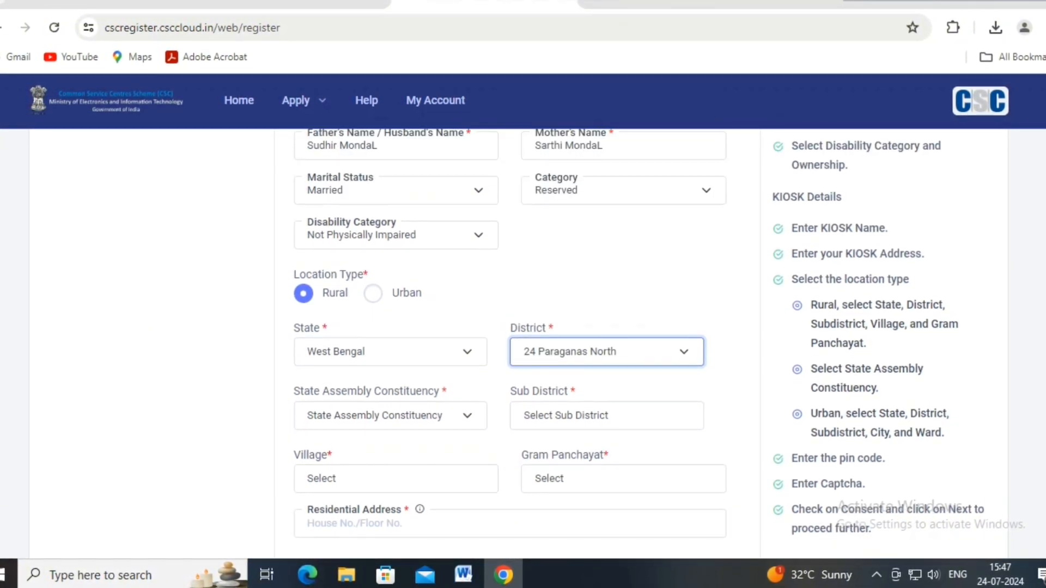
- Choose Minakhan (SC) as assembly constituency and Haroa as sub district
click(390, 416)
key(m)
key(m)
key(m)
key(m)
key(m)
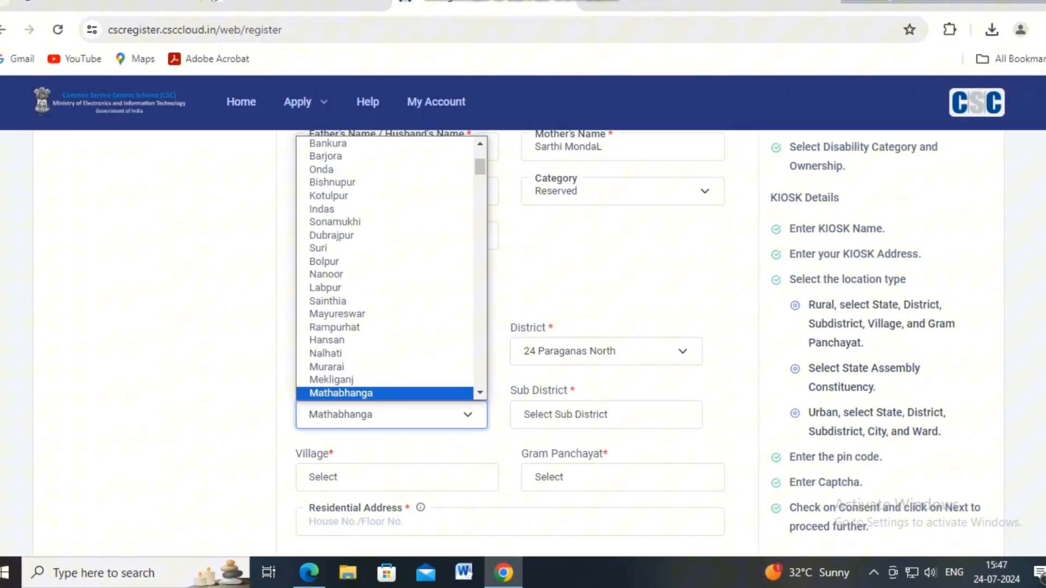
key(m)
key(m)
key(m)
key(m)
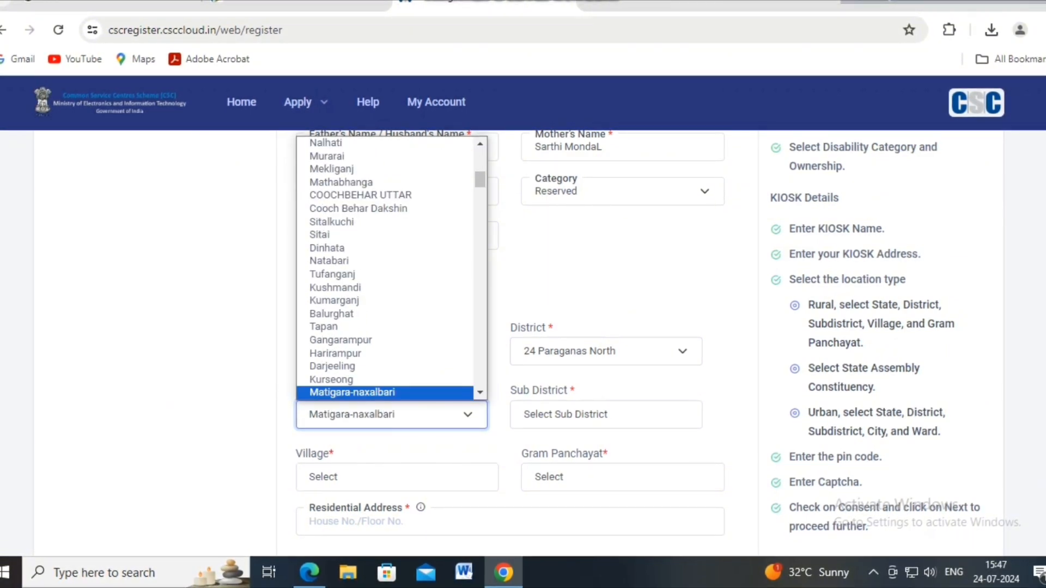
key(m)
key(m)
key(m)
key(m)
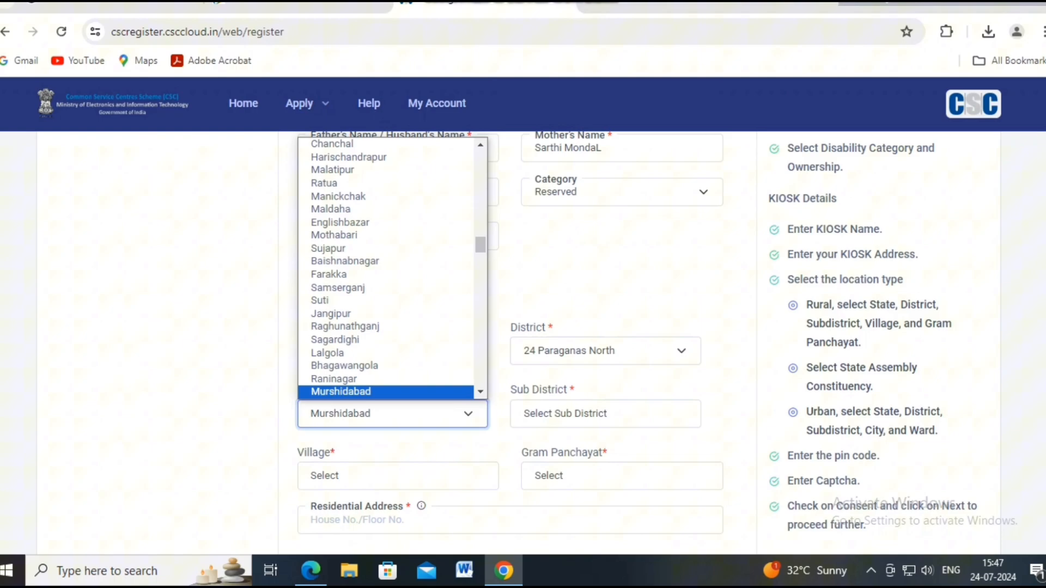
key(m)
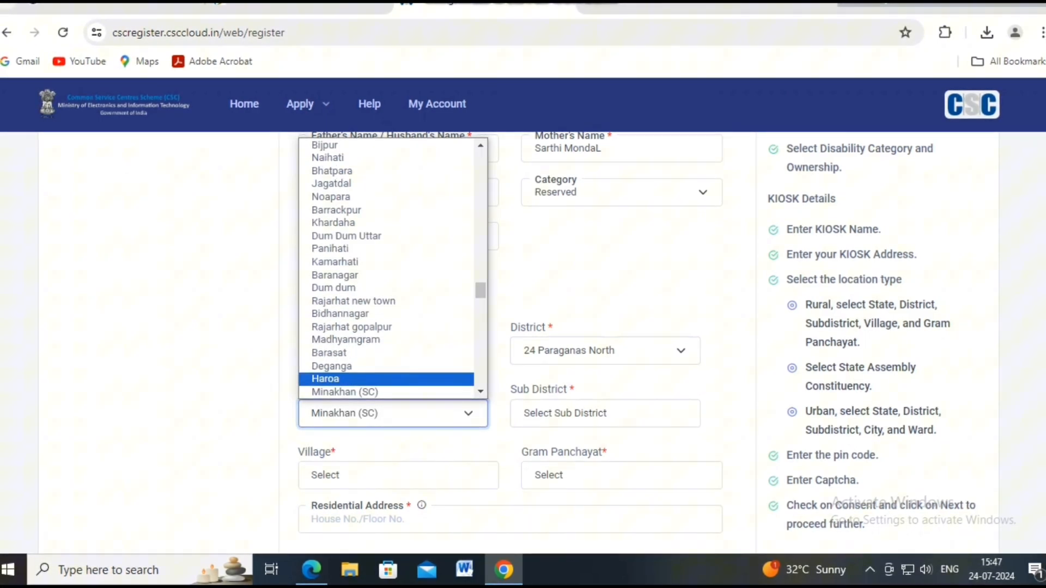
click(349, 392)
click(605, 413)
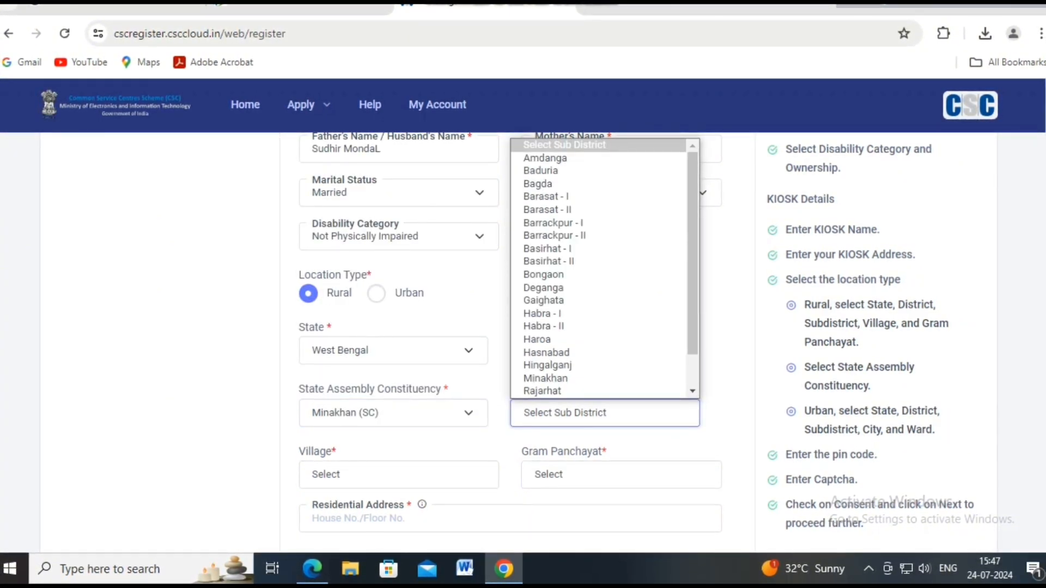
click(566, 340)
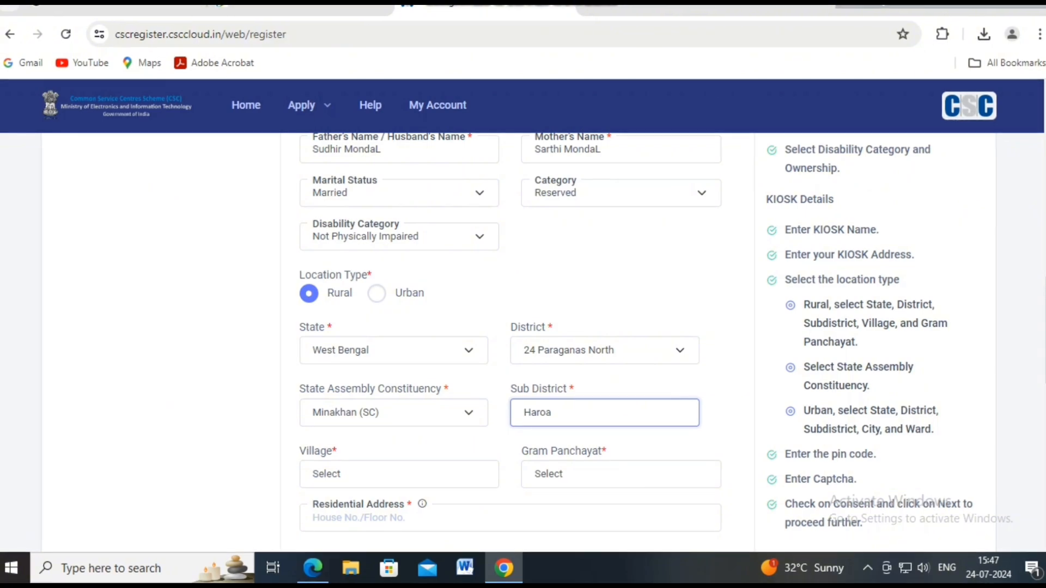
- Pick Kharupala as the village and Bakjuri as the Gram Panchayat
scroll(545, 340, down, 2)
click(399, 318)
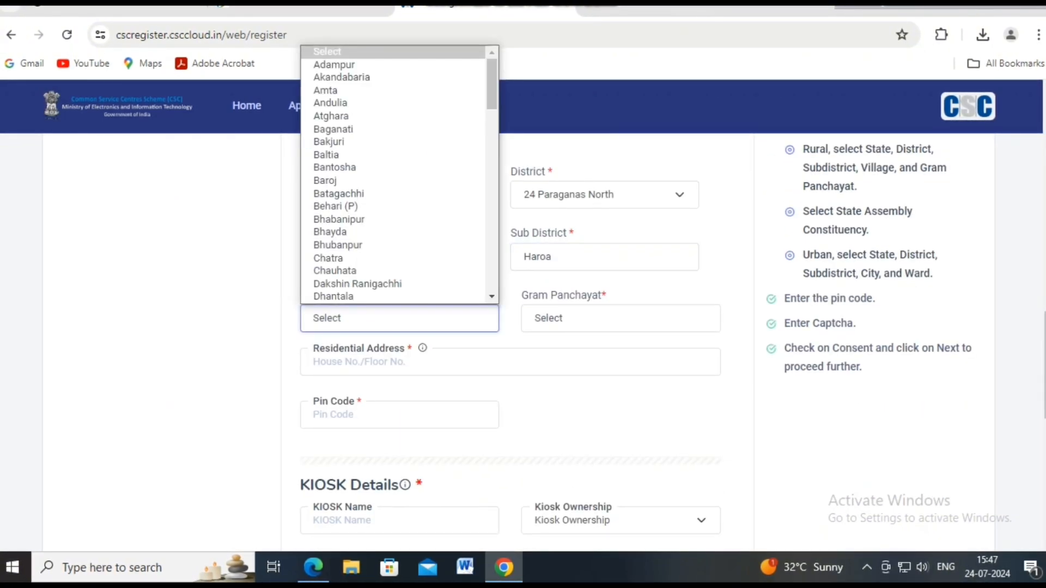
key(m)
key(k)
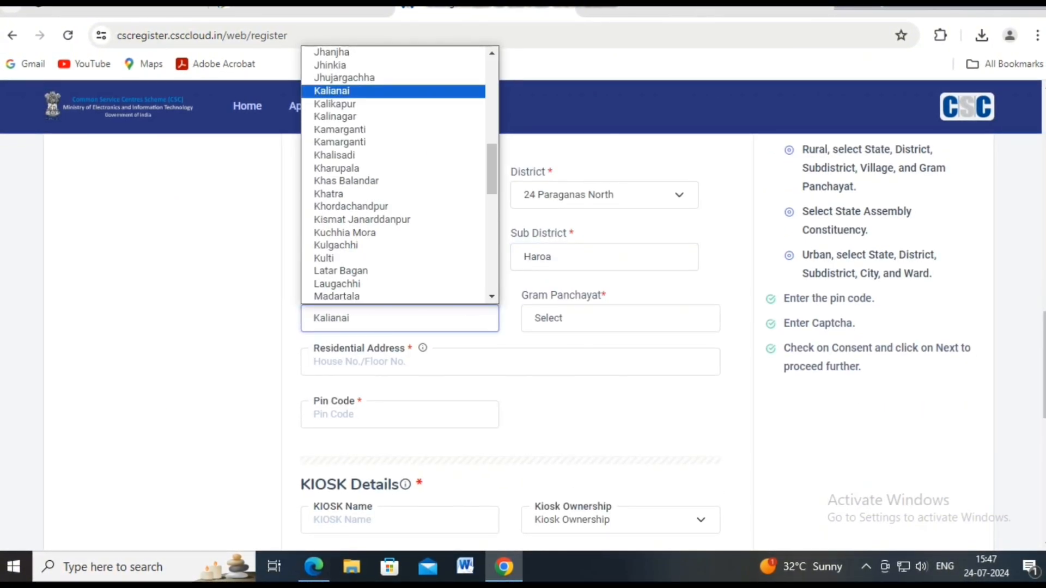
key(Down)
key(Down)
key(Down)
key(Down)
key(Down)
key(Down)
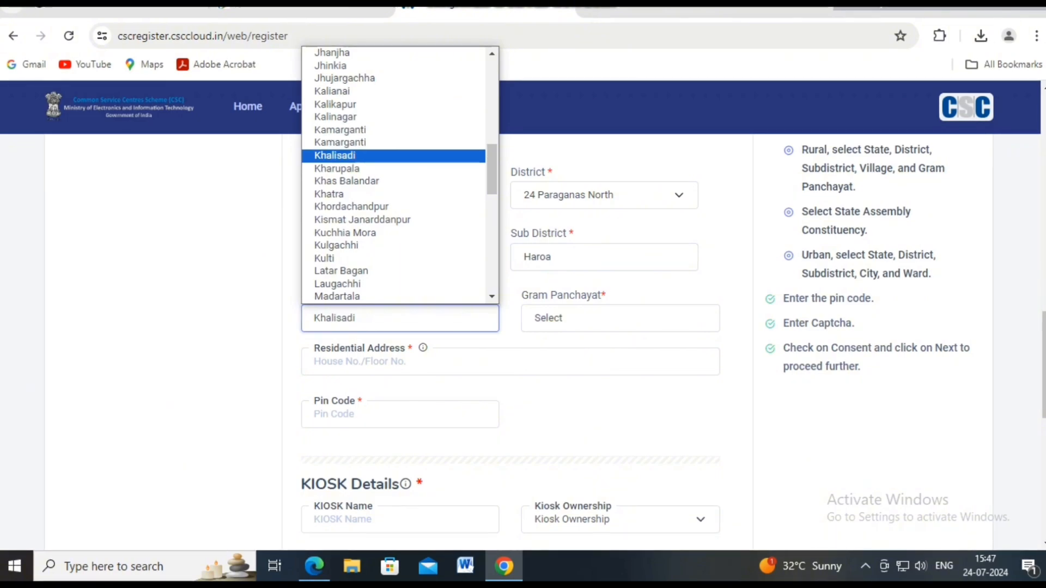
key(Return)
key(Tab)
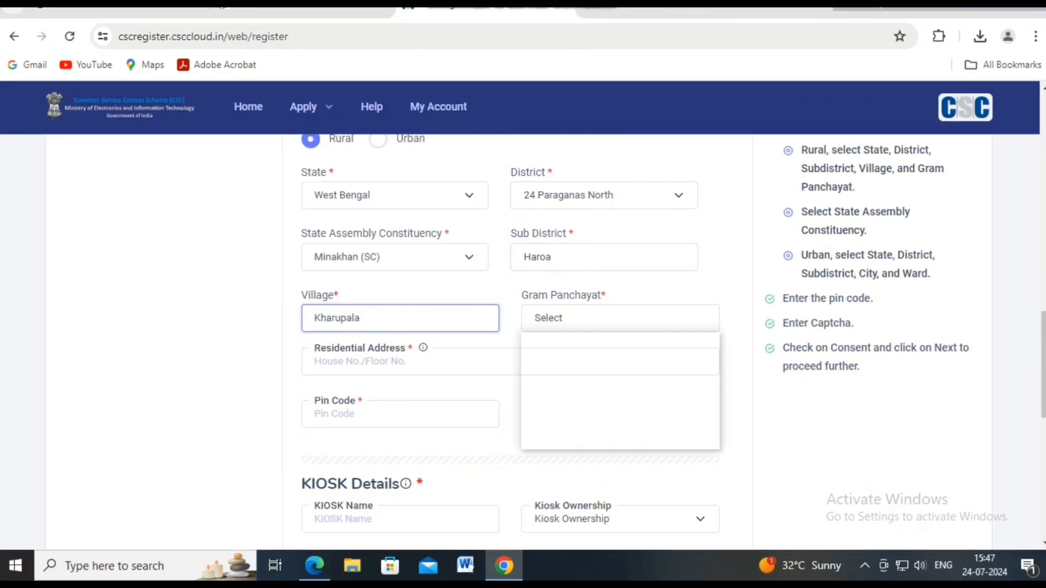
key(Down)
key(Return)
- Enter 743425 as the residential pin code
click(401, 414)
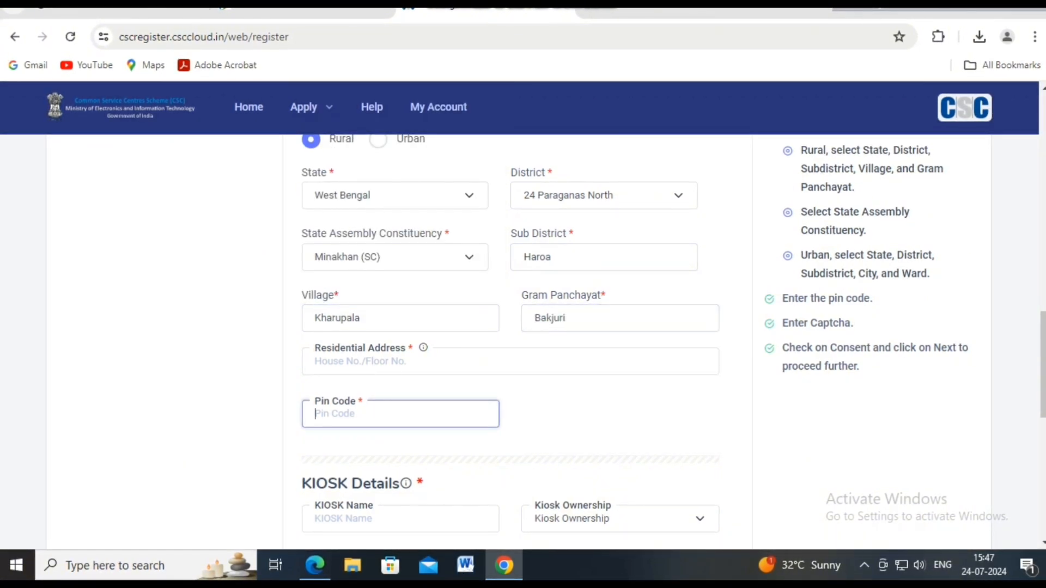
text(743425)
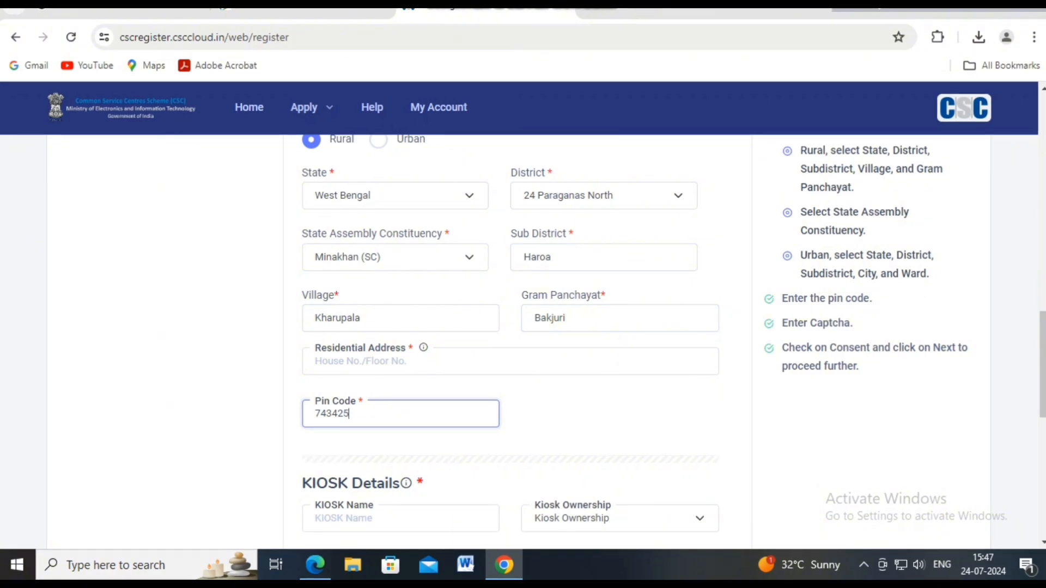
scroll(522, 337, down, 1)
scroll(510, 338, down, 3)
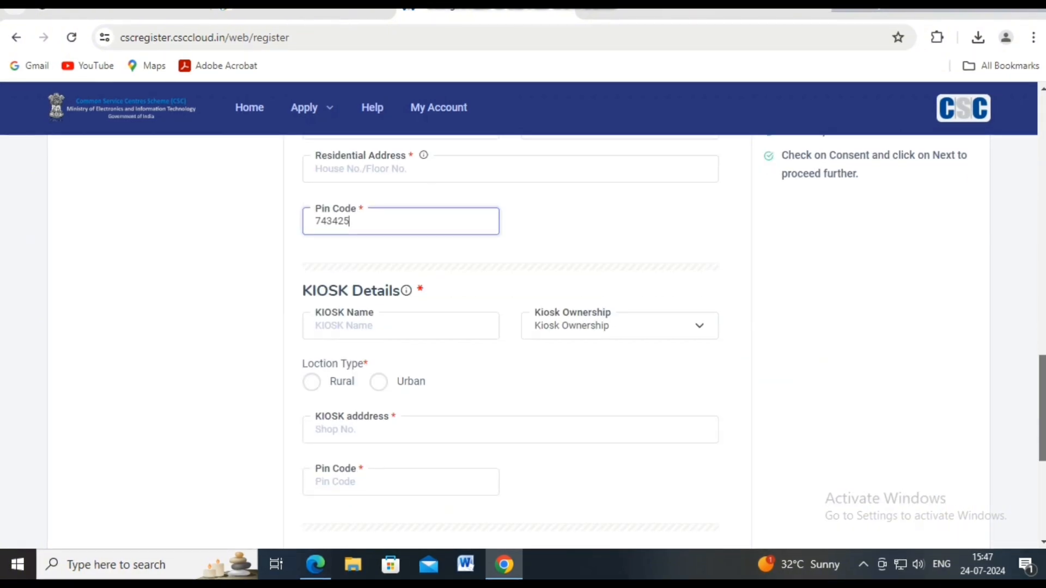
- Fill in the kiosk address with pin code 743425
click(510, 327)
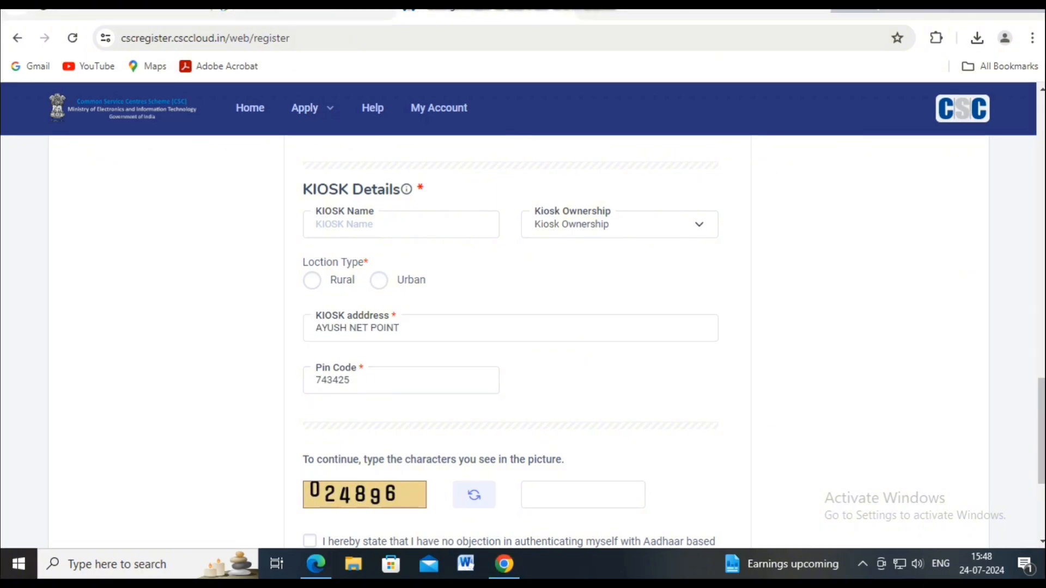
scroll(511, 337, down, 1)
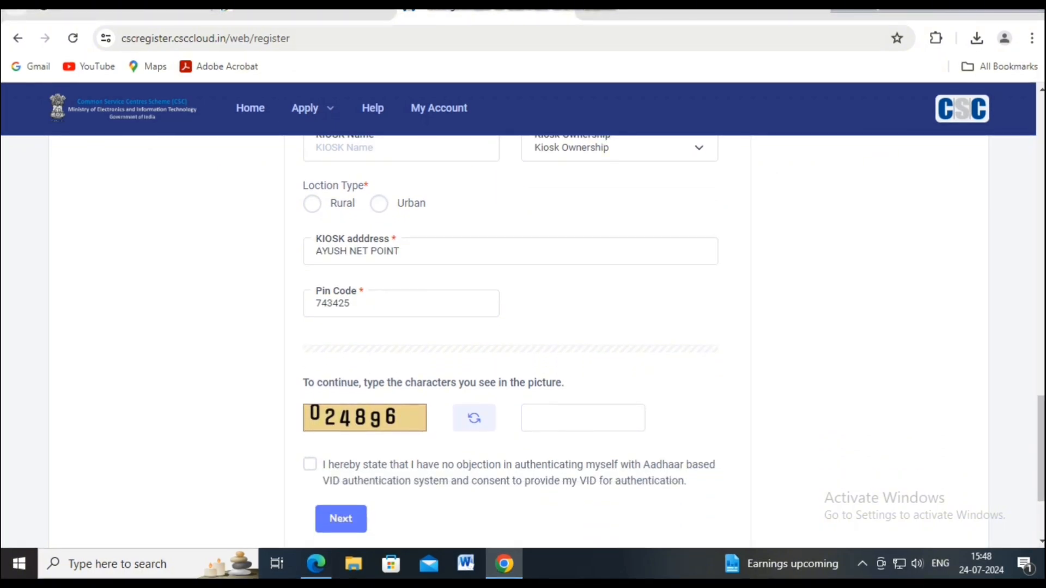
scroll(510, 338, down, 1)
scroll(510, 338, down, 1)
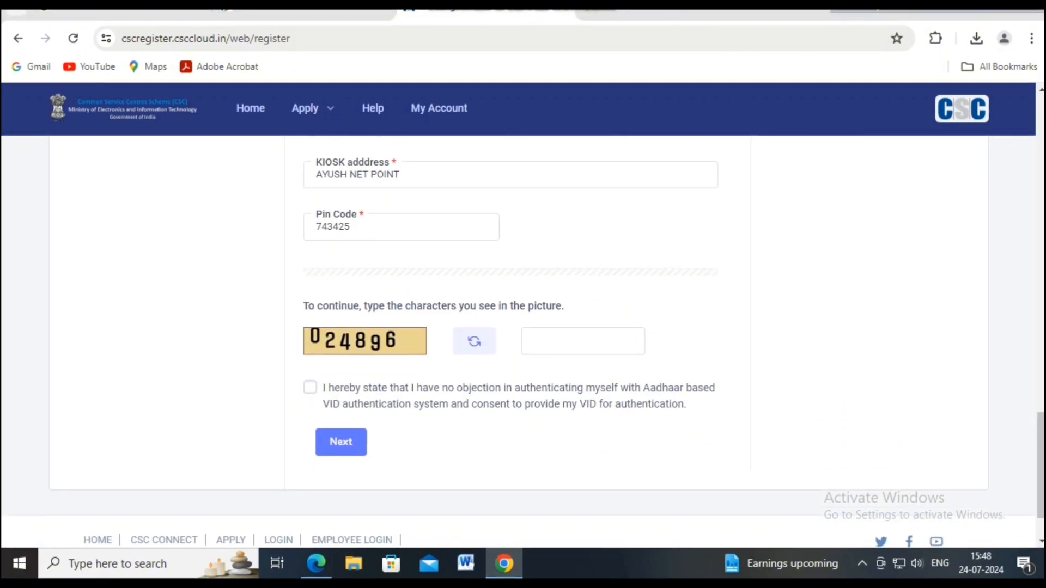
scroll(511, 338, up, 3)
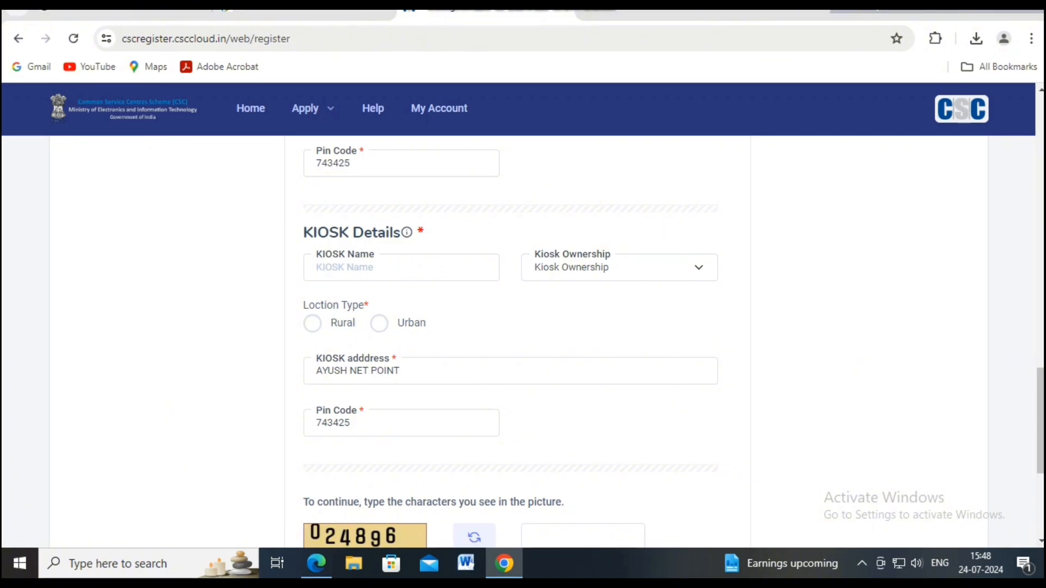
click(618, 268)
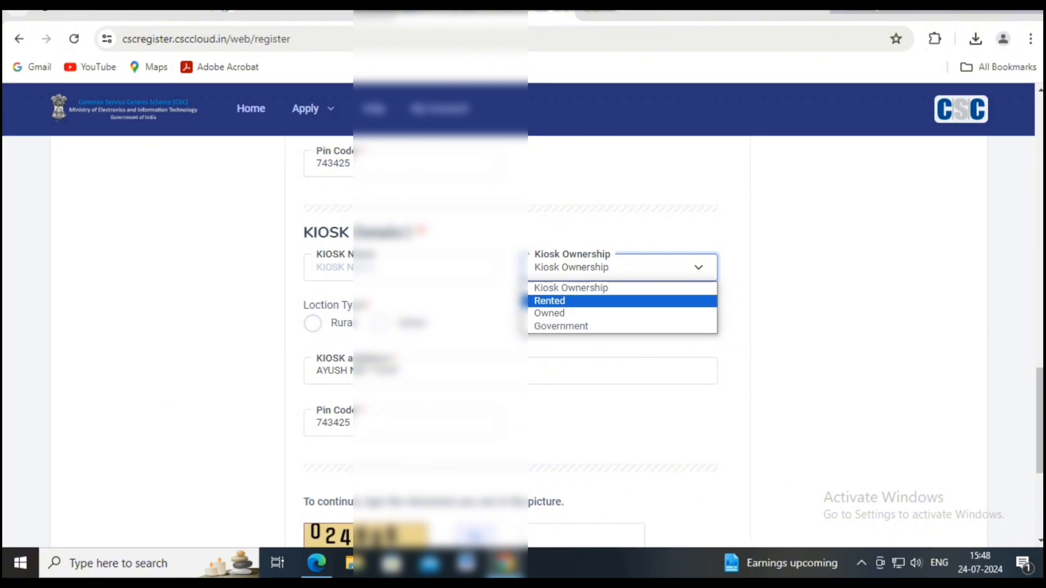
- Mark the kiosk ownership as Owned and try to proceed with Next
click(566, 313)
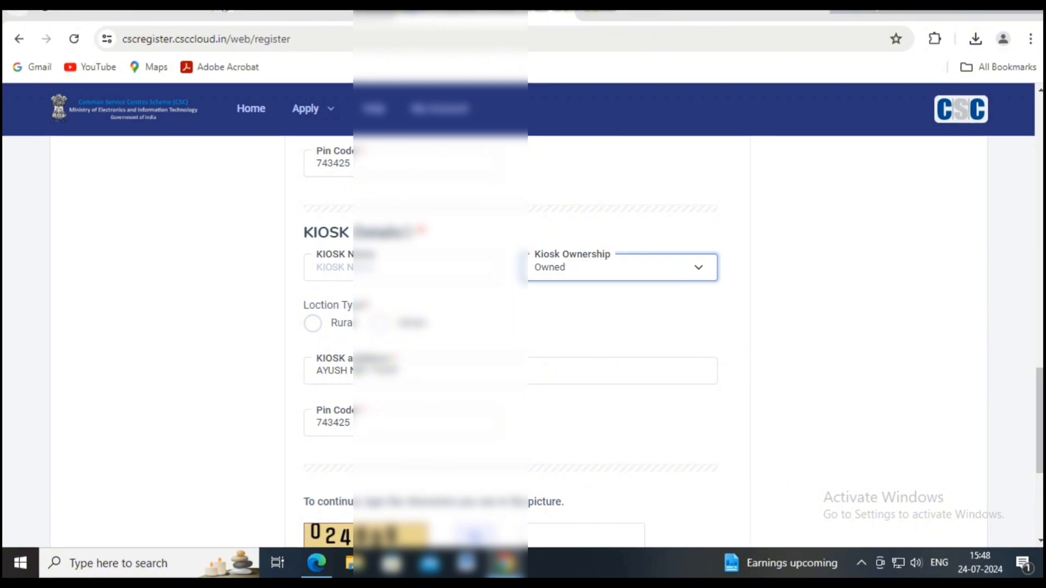
click(578, 322)
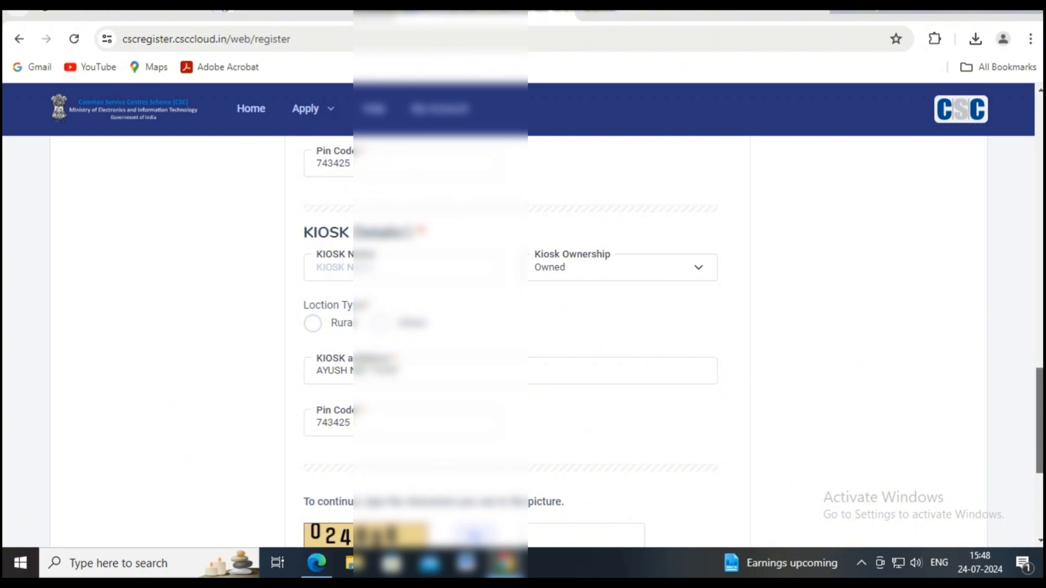
scroll(510, 343, down, 2)
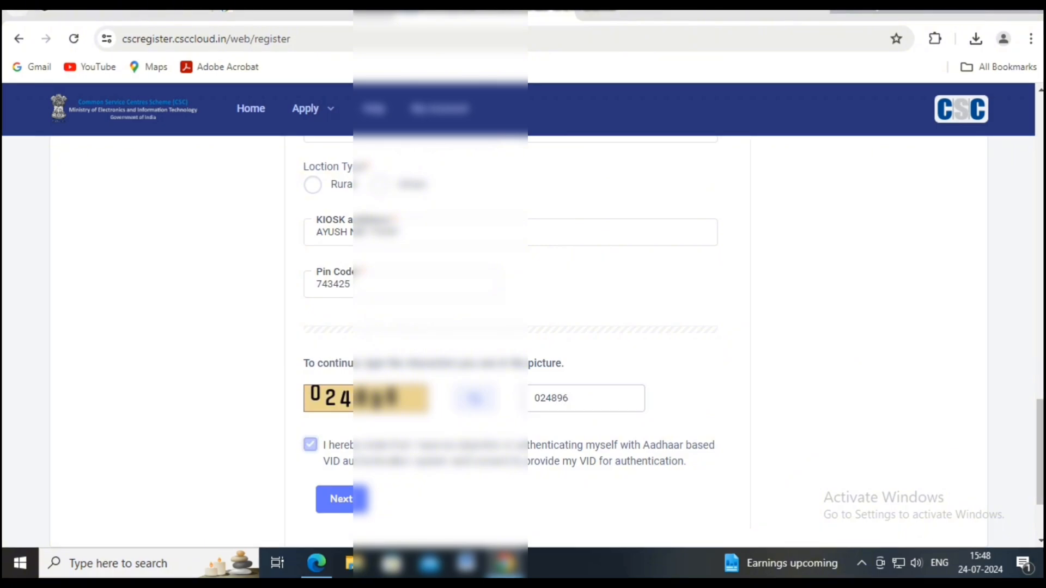
click(344, 499)
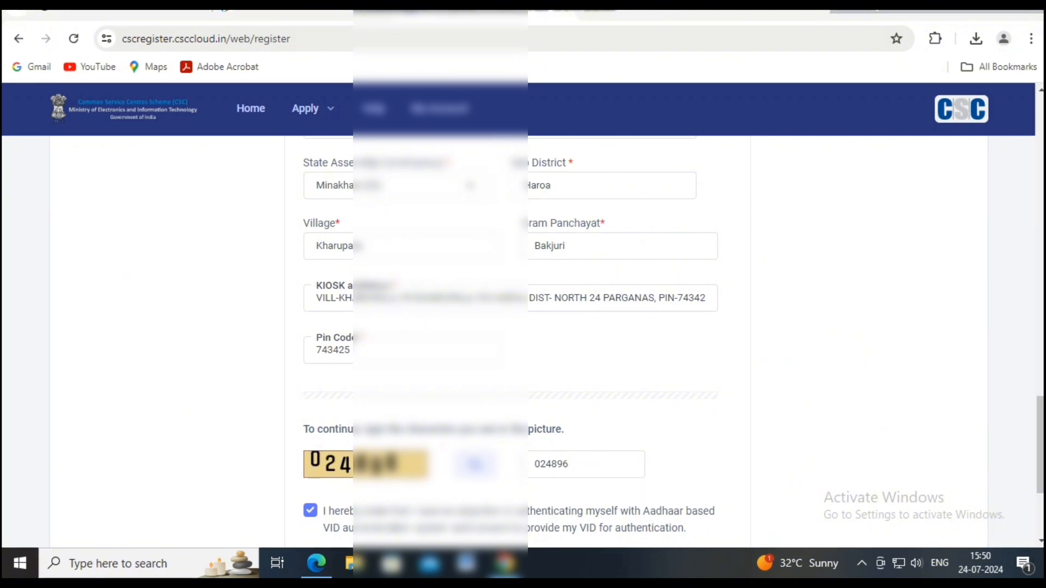
- Review the filled form down to the captcha and consent, then submit the personal and kiosk details
scroll(509, 327, up, 10)
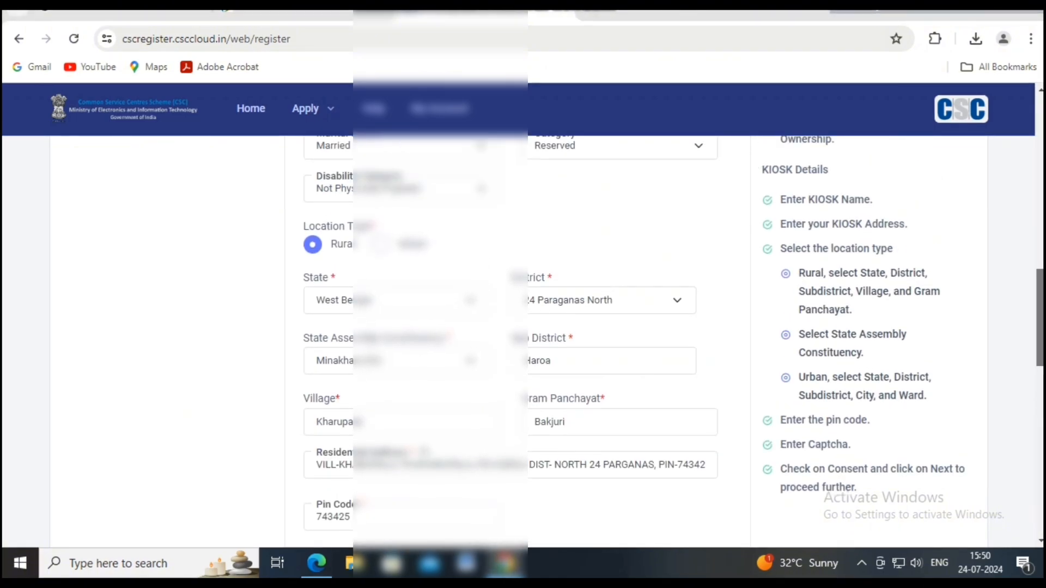
scroll(509, 327, down, 1)
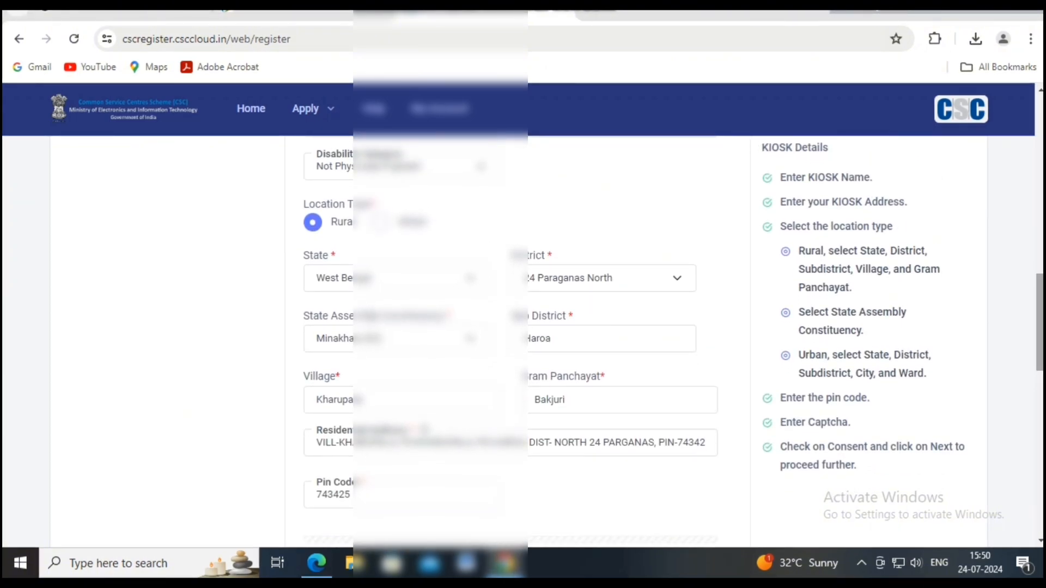
scroll(509, 327, down, 4)
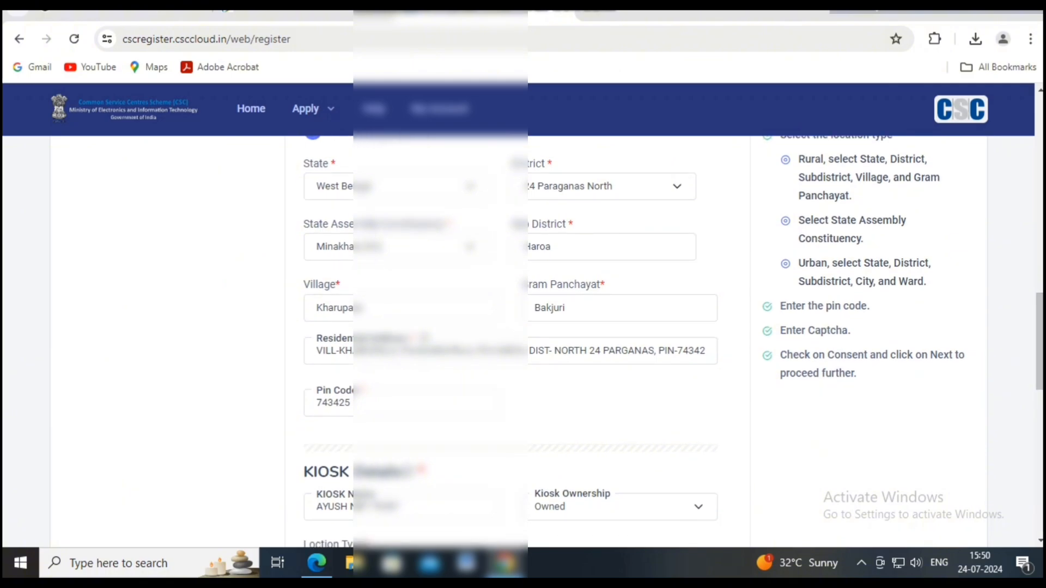
scroll(510, 327, down, 4)
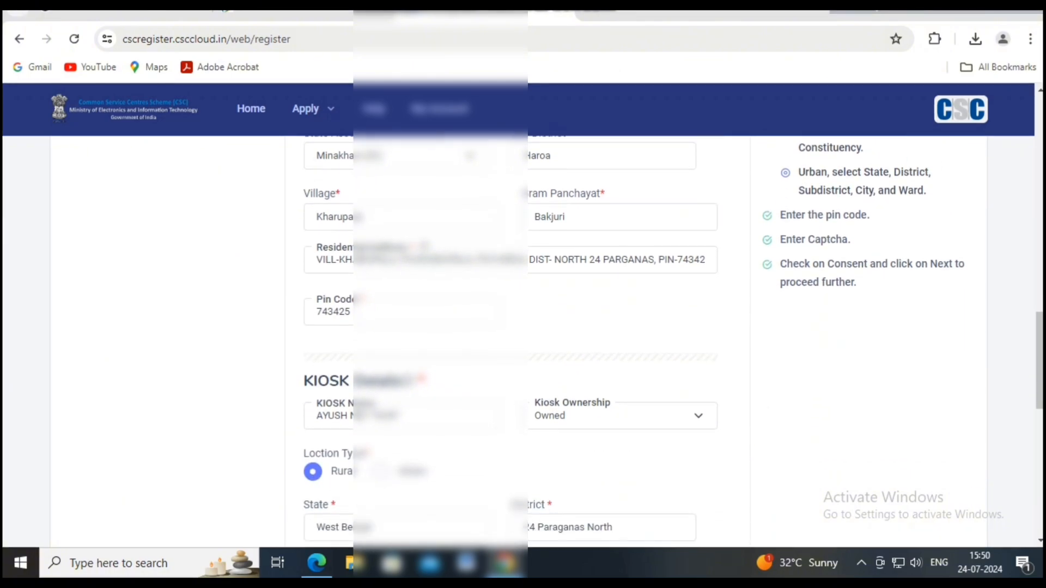
scroll(509, 327, down, 3)
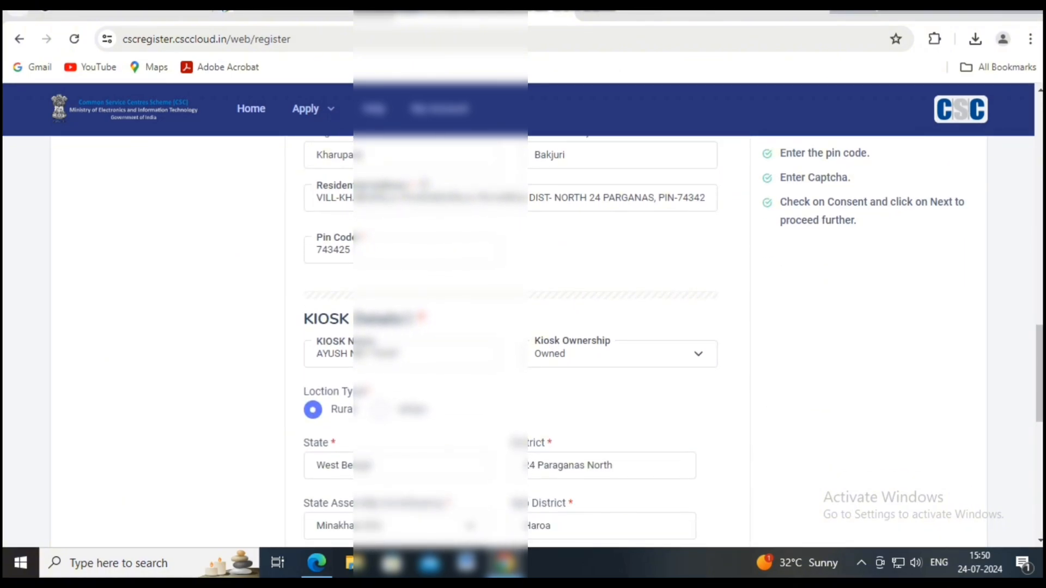
scroll(509, 327, down, 4)
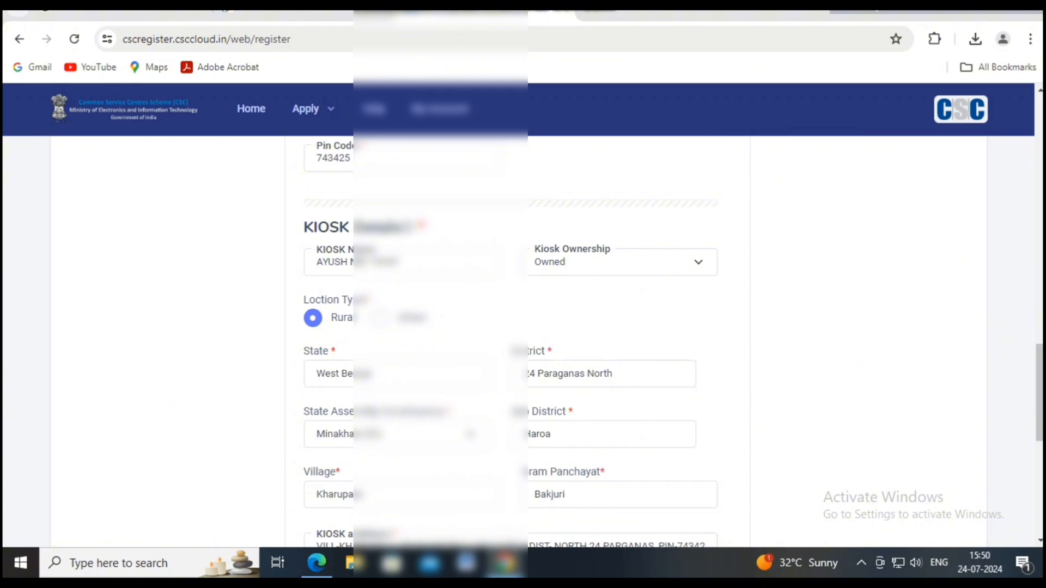
scroll(509, 327, down, 4)
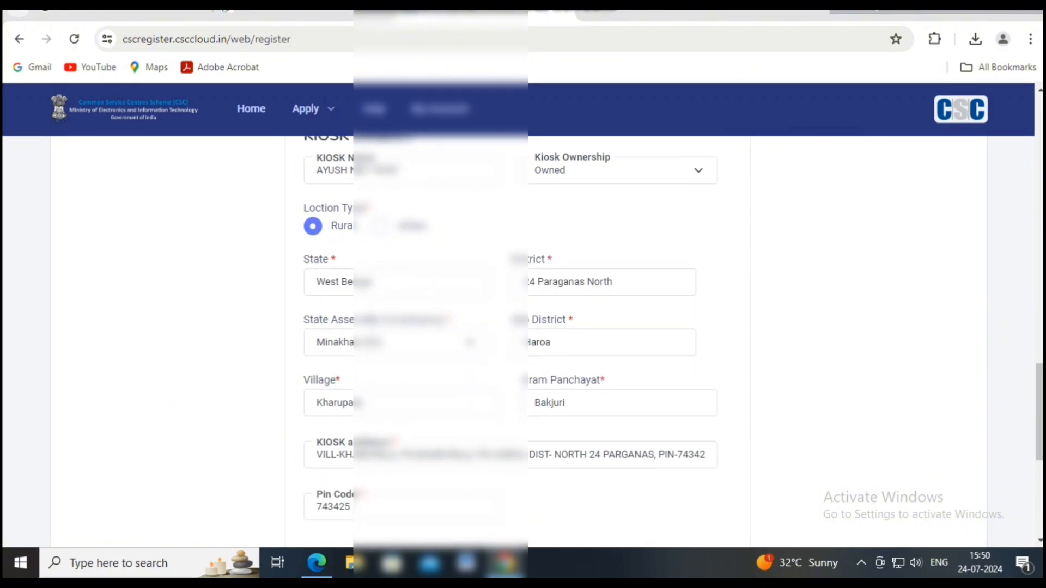
scroll(510, 326, down, 4)
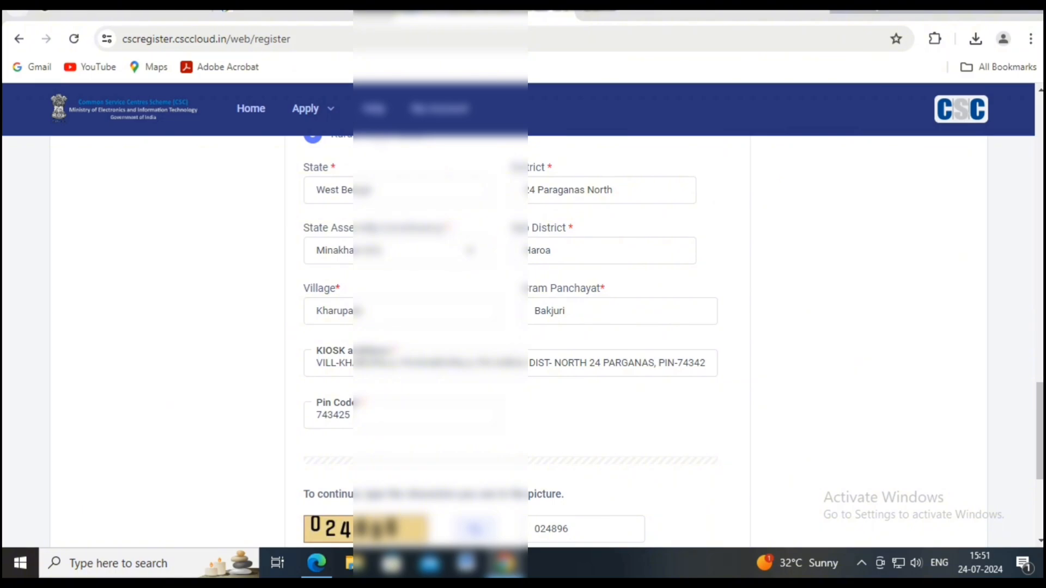
scroll(509, 327, down, 1)
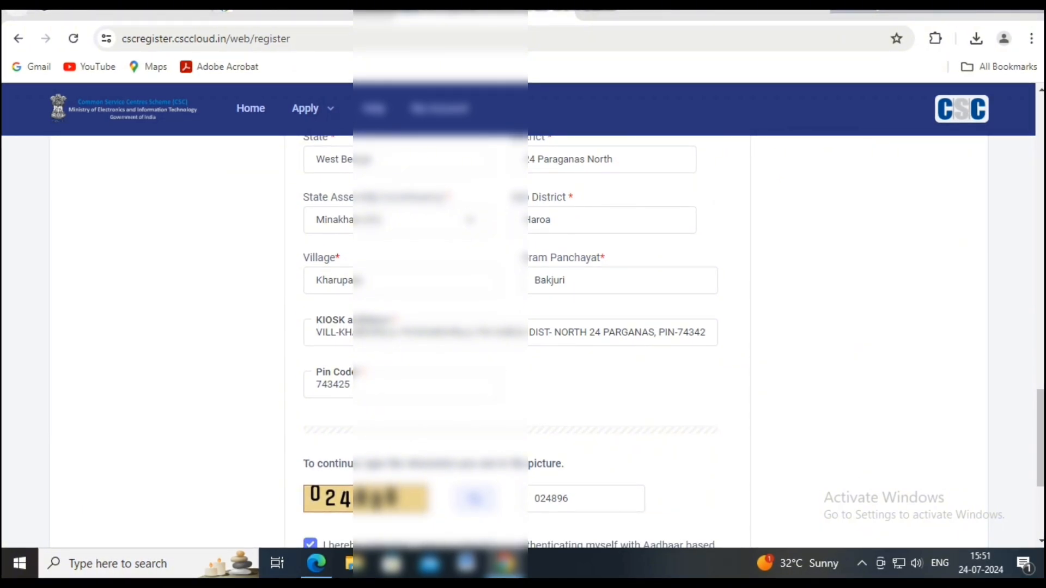
scroll(509, 327, down, 1)
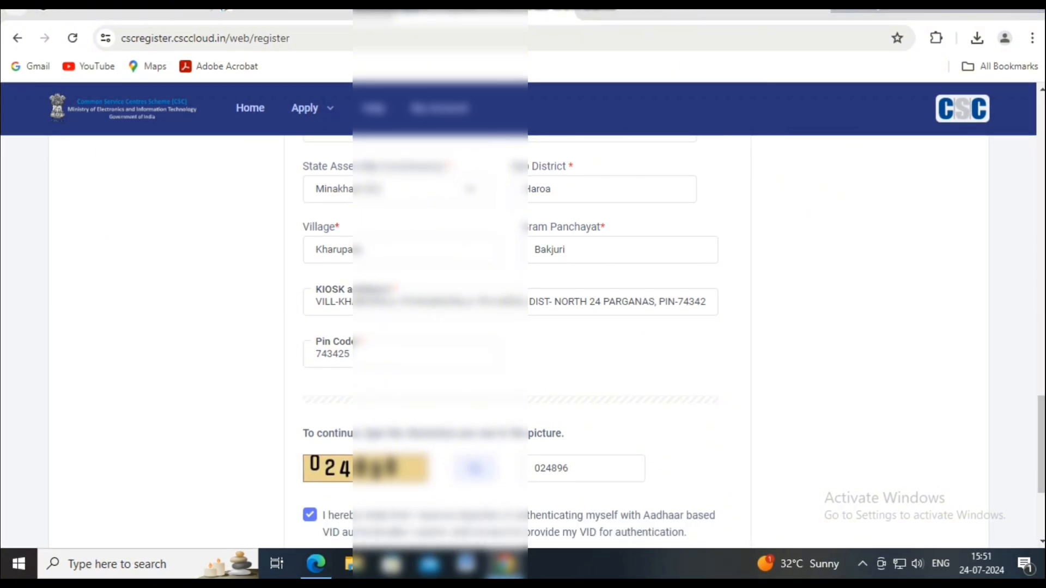
scroll(509, 327, up, 8)
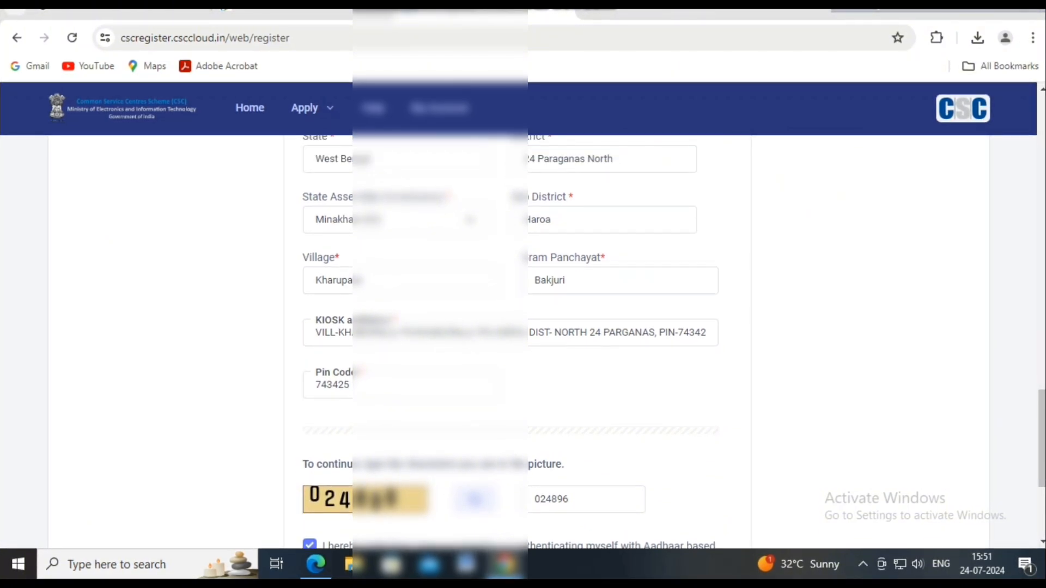
scroll(509, 327, up, 15)
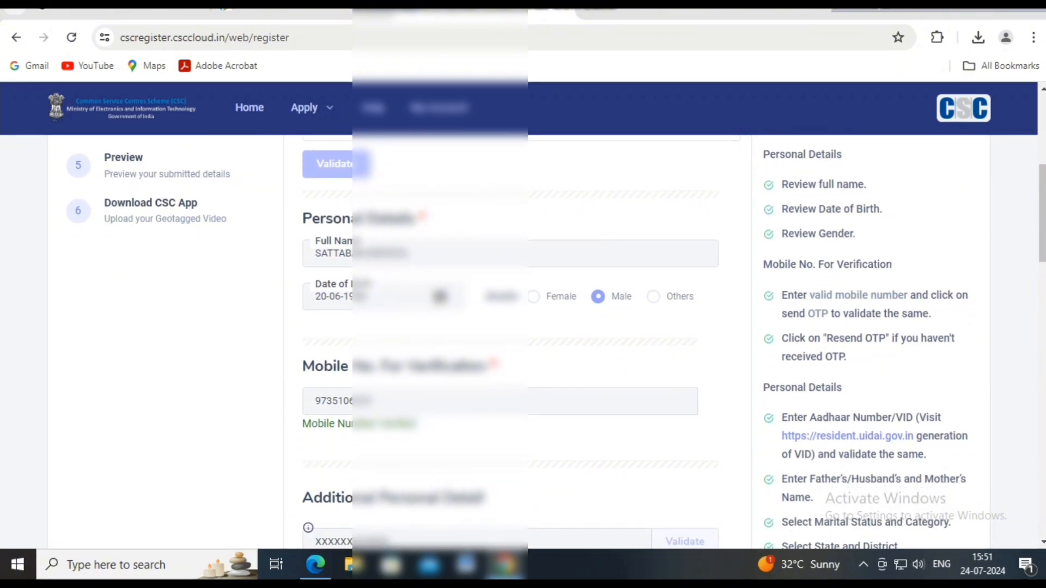
scroll(509, 326, down, 6)
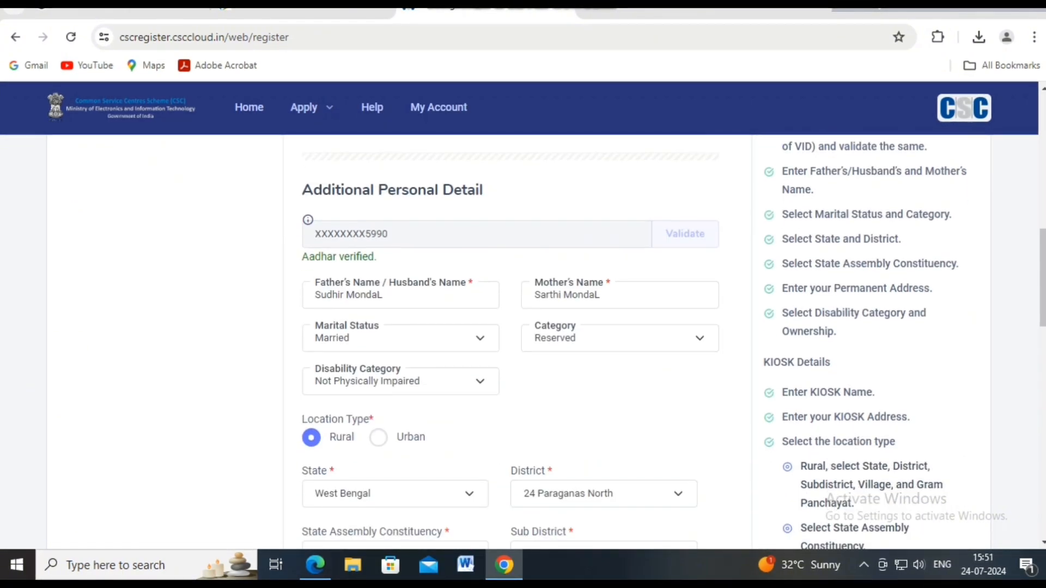
scroll(509, 327, down, 4)
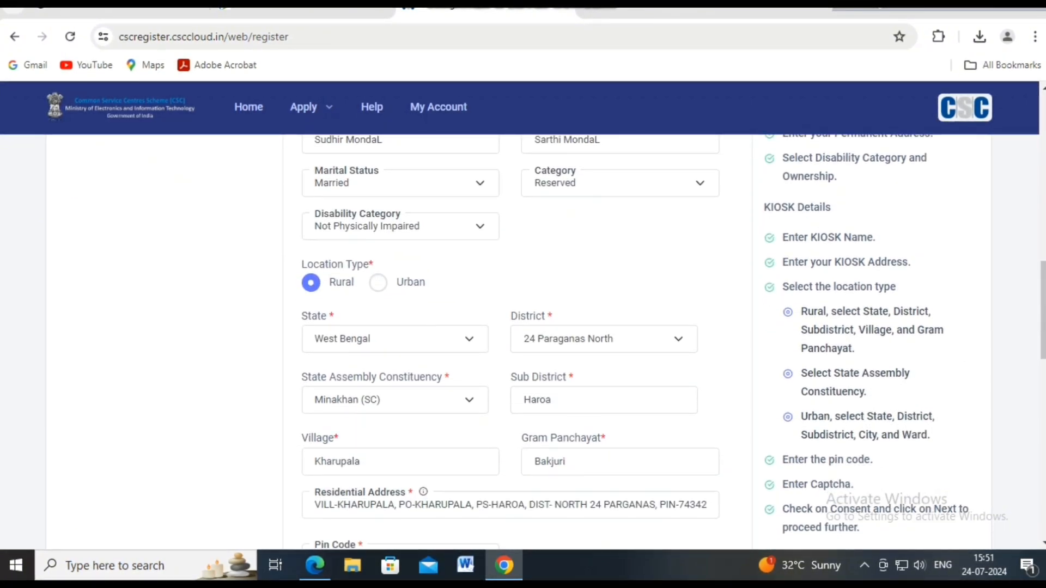
scroll(509, 327, down, 4)
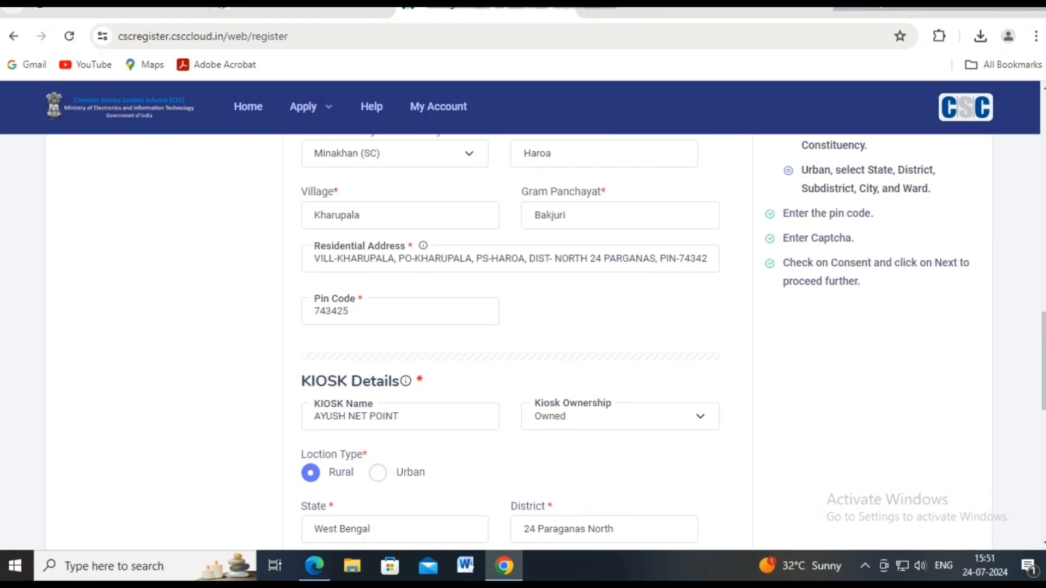
scroll(509, 327, down, 7)
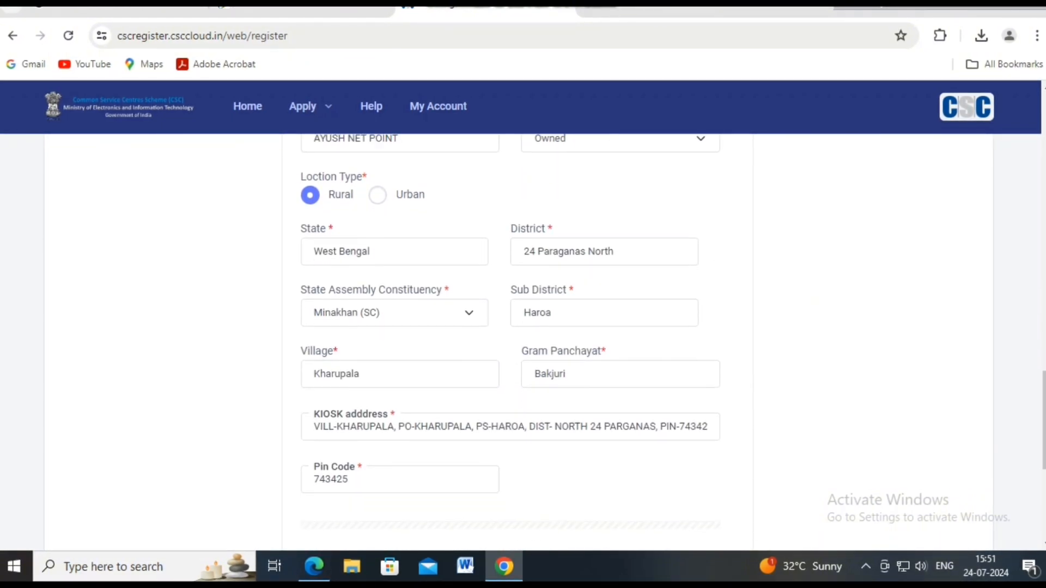
scroll(509, 327, down, 3)
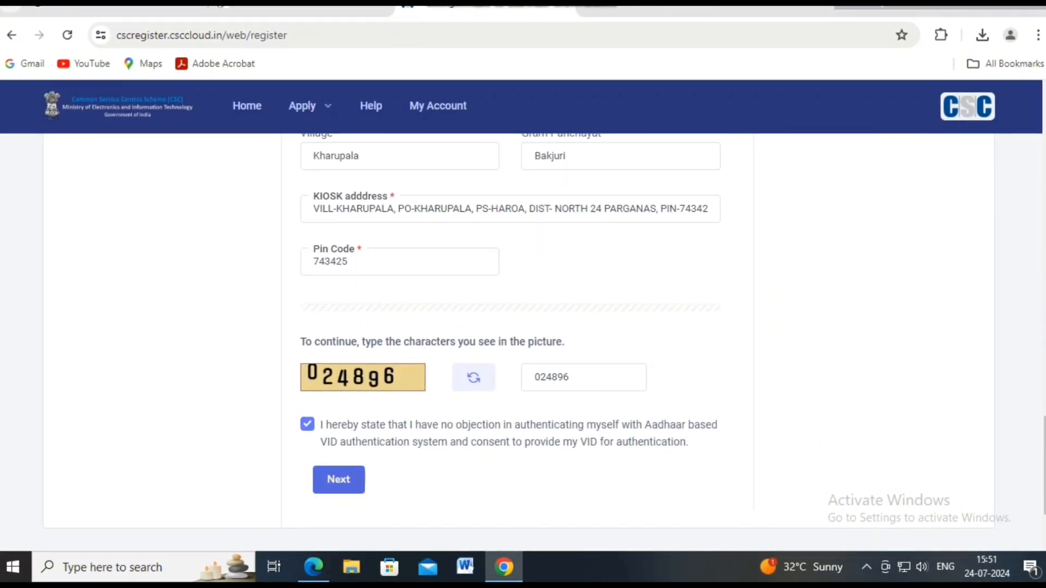
click(339, 479)
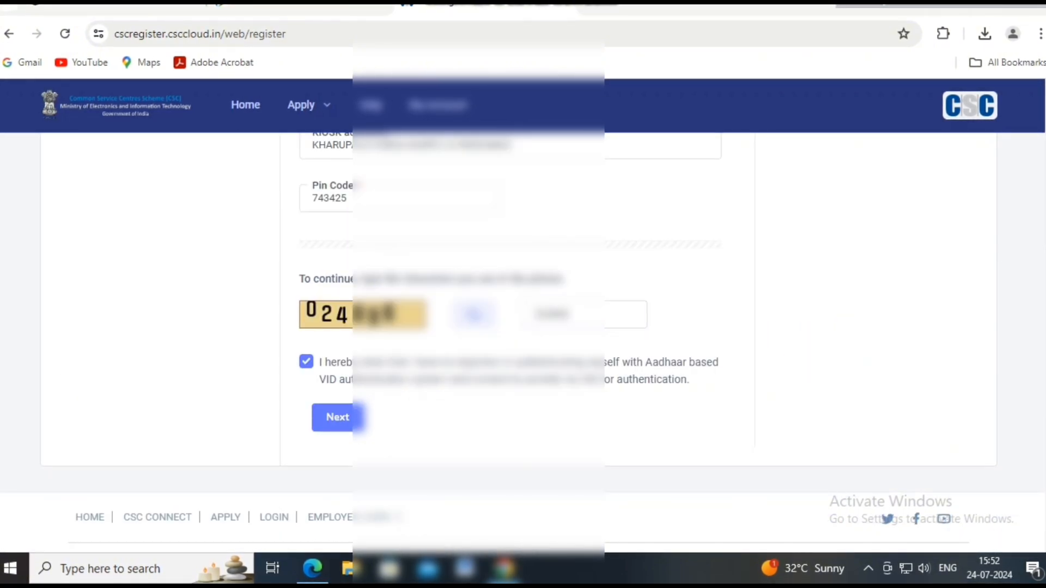
- Enter the e-mail address and verify it with a one-time code
click(349, 418)
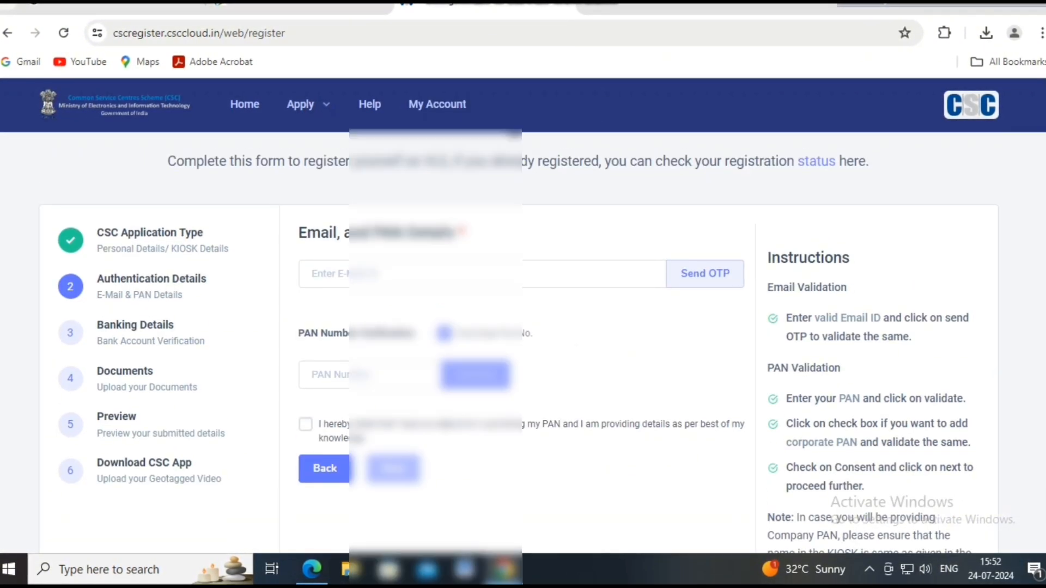
click(403, 274)
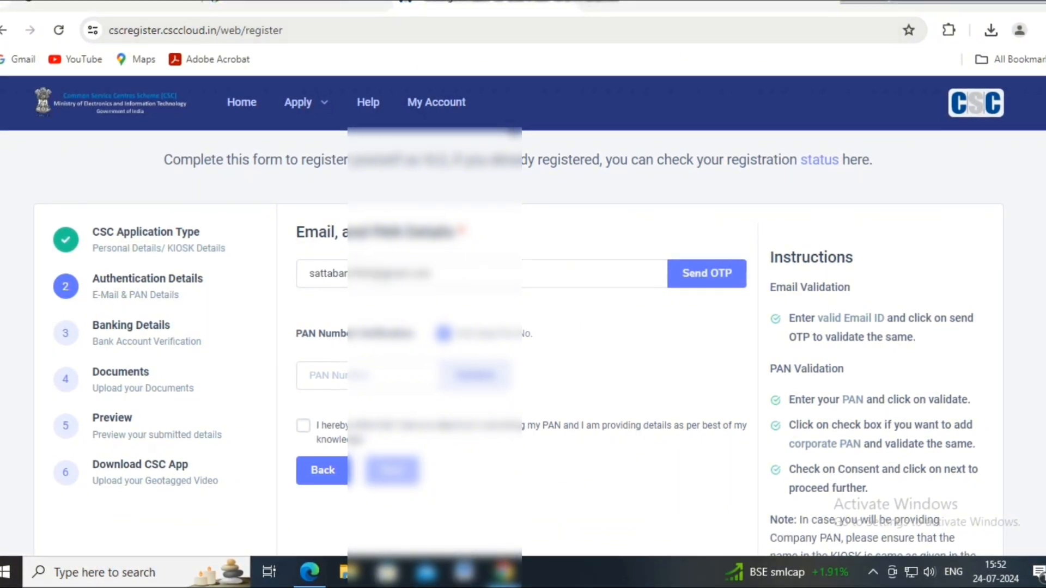
click(706, 273)
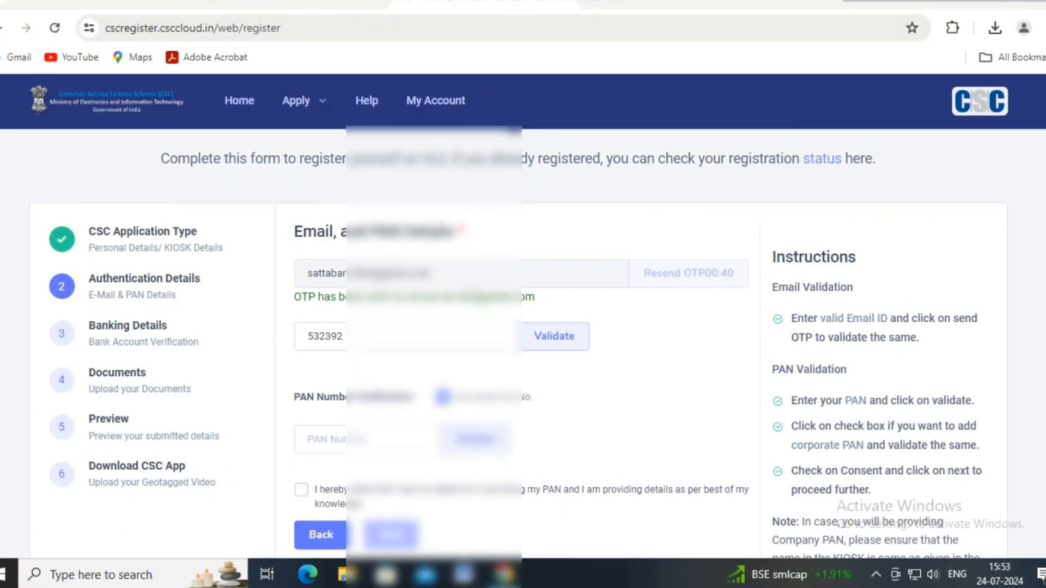
click(553, 336)
click(390, 395)
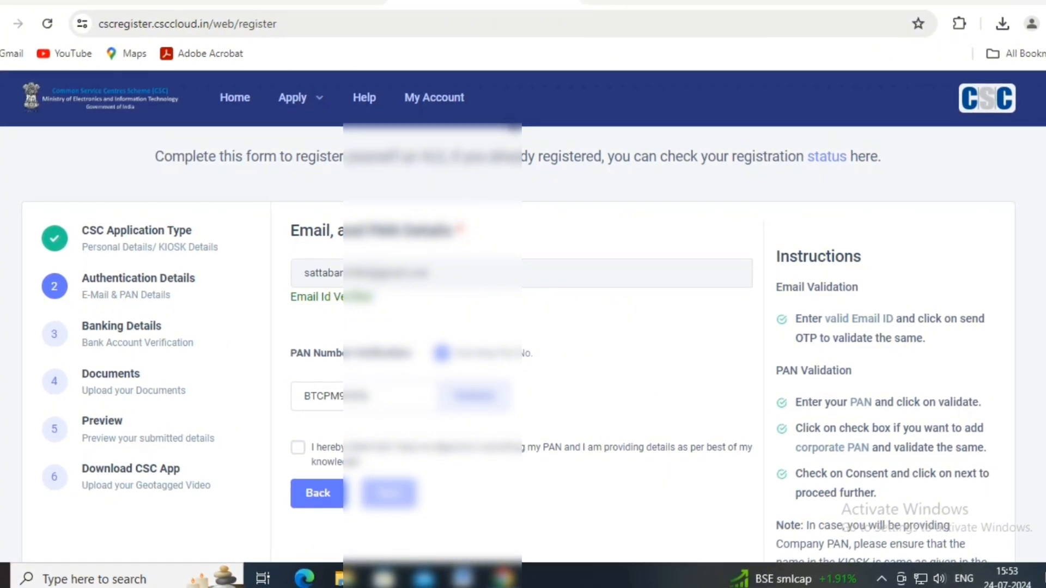
- Validate the PAN number and advance to the Bank Details step
click(474, 395)
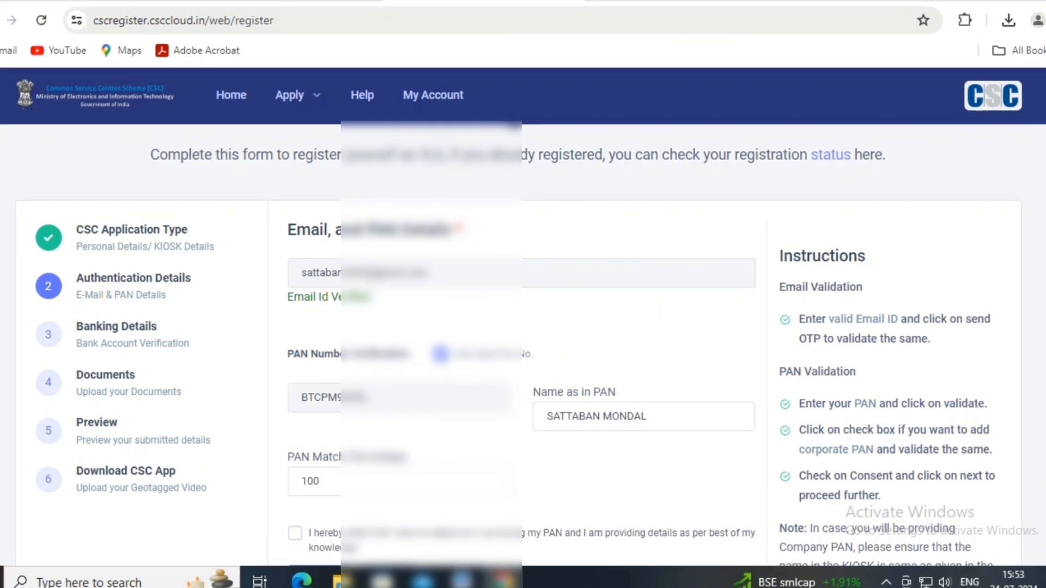
scroll(521, 354, down, 2)
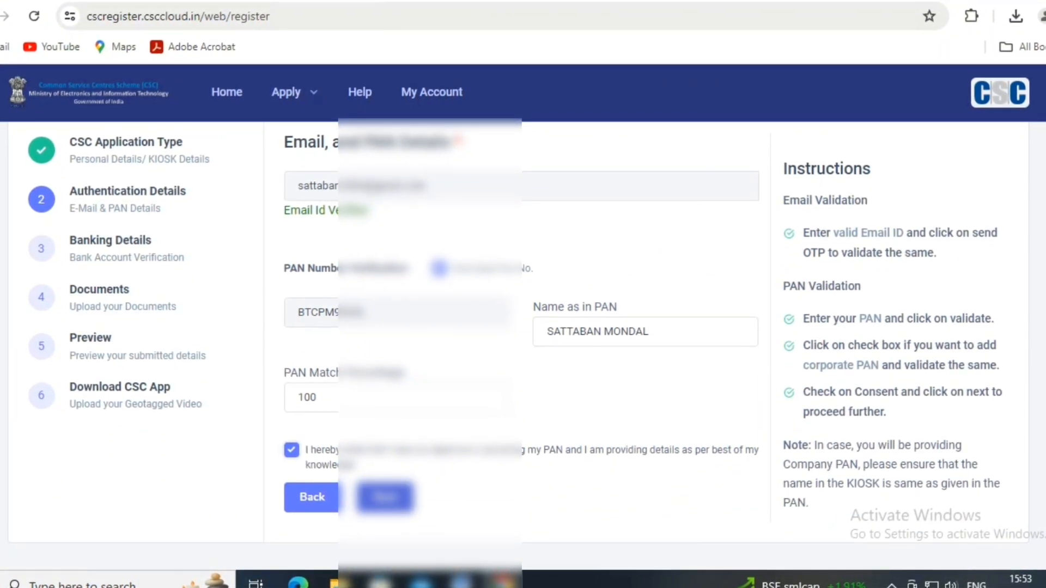
click(385, 497)
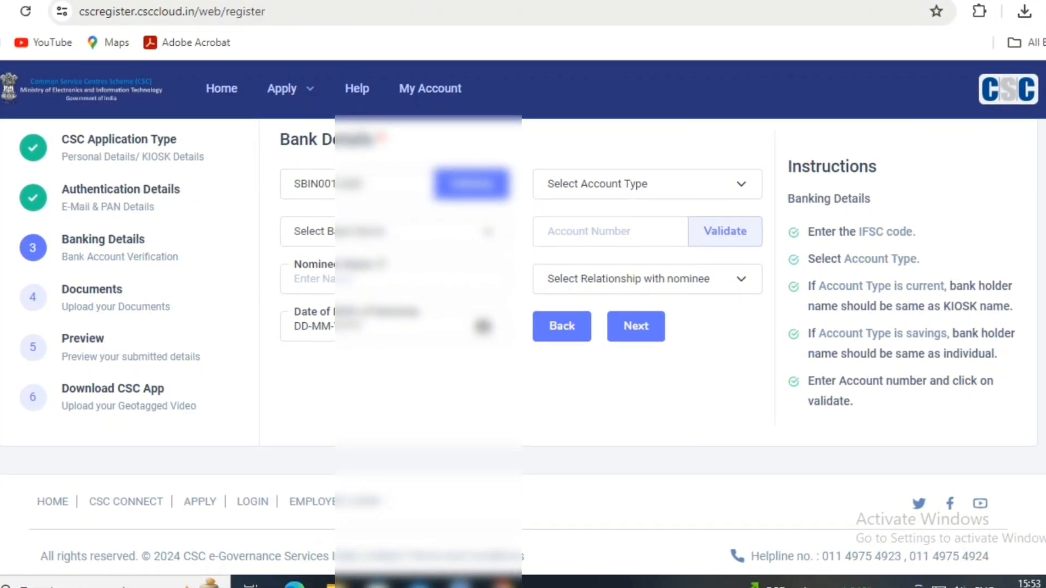
- Validate the IFSC code and choose a Savings account at State Bank of India
click(472, 184)
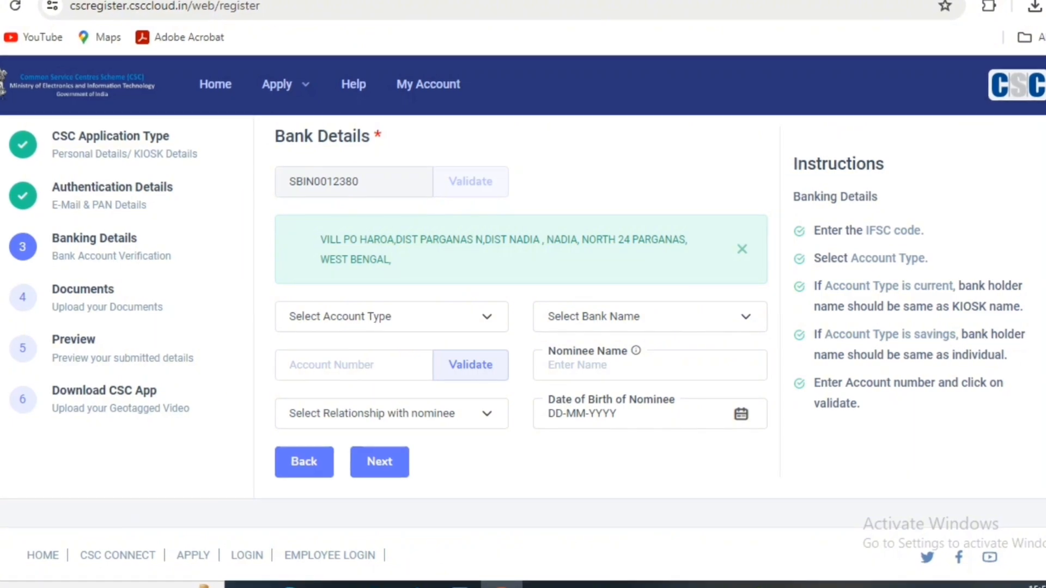
click(390, 317)
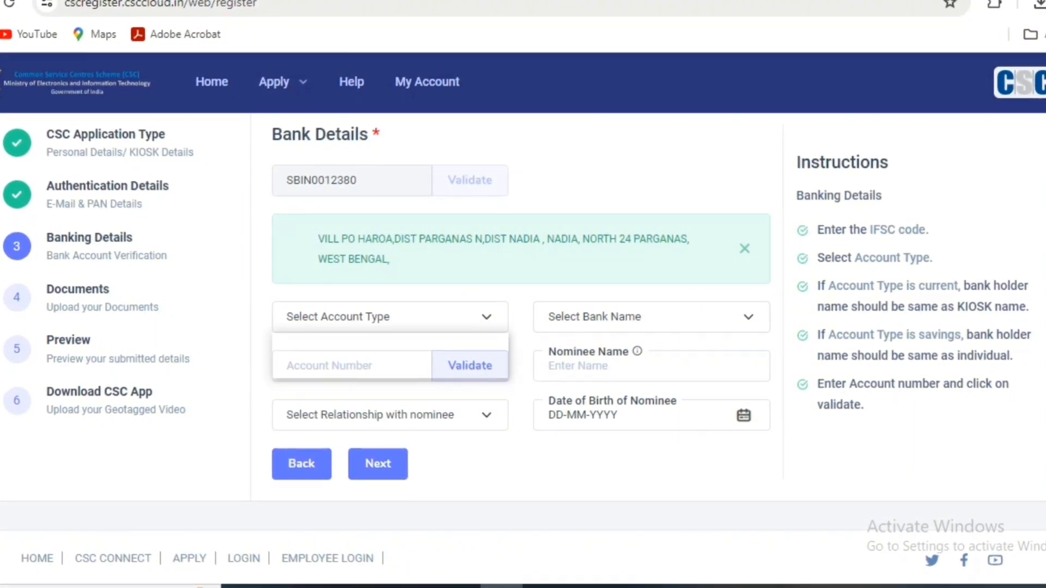
click(327, 356)
click(652, 317)
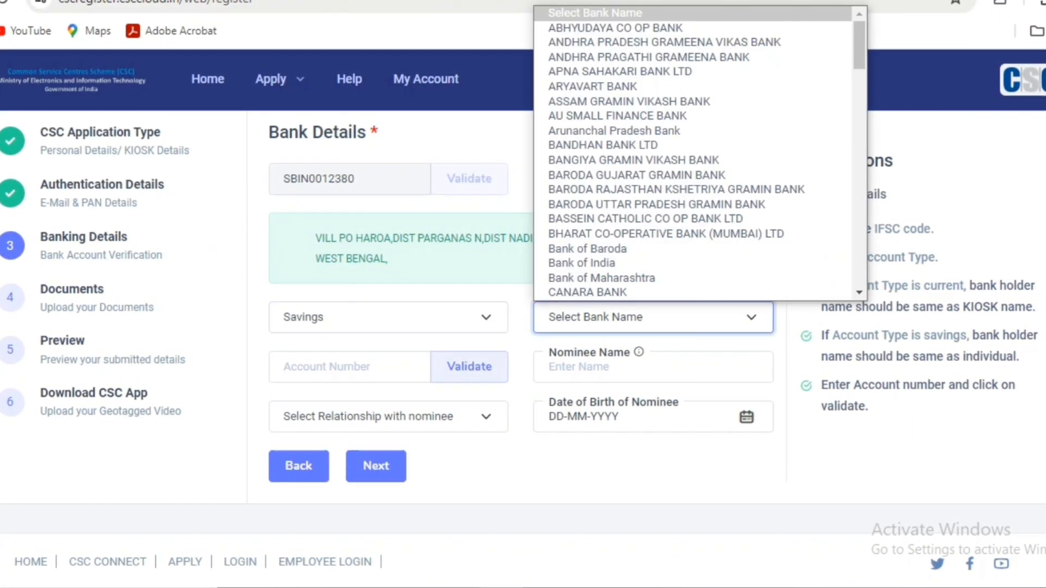
key(s)
key(s)
key(s)
key(s)
key(s)
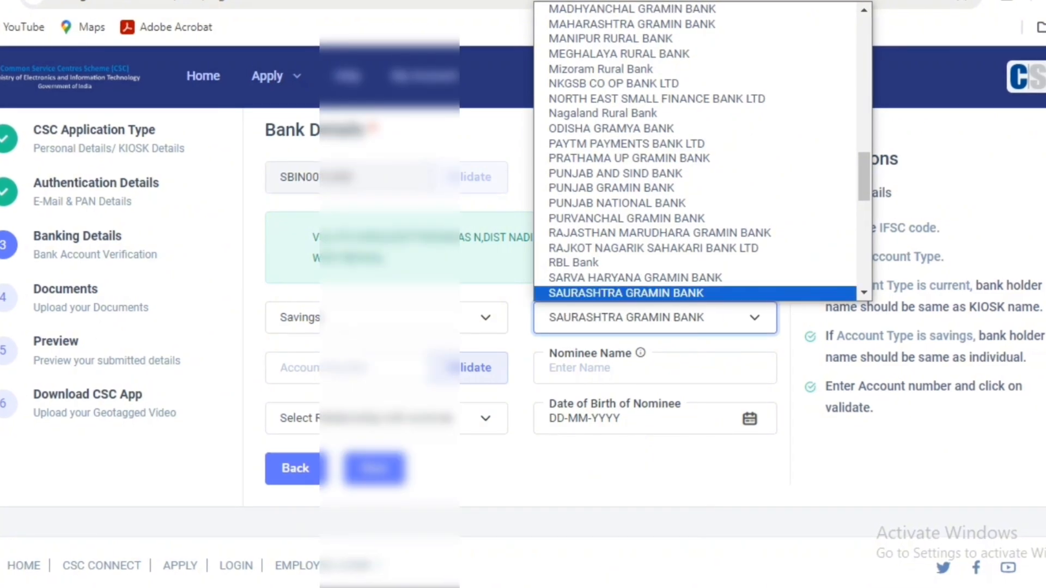
key(s)
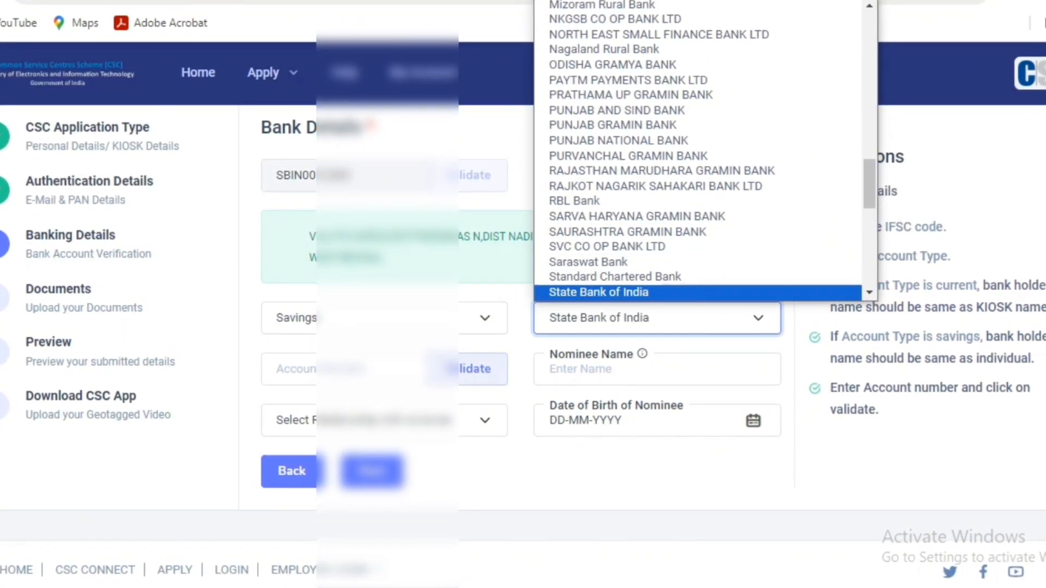
key(Return)
- Enter and validate the account number, add the nominee, and begin the EPIC number
click(349, 370)
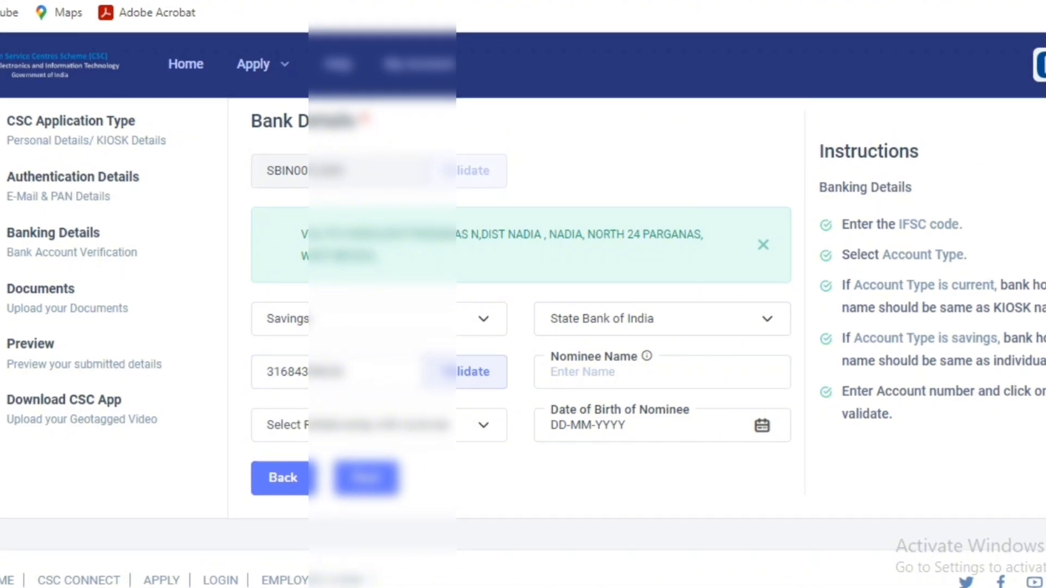
click(660, 371)
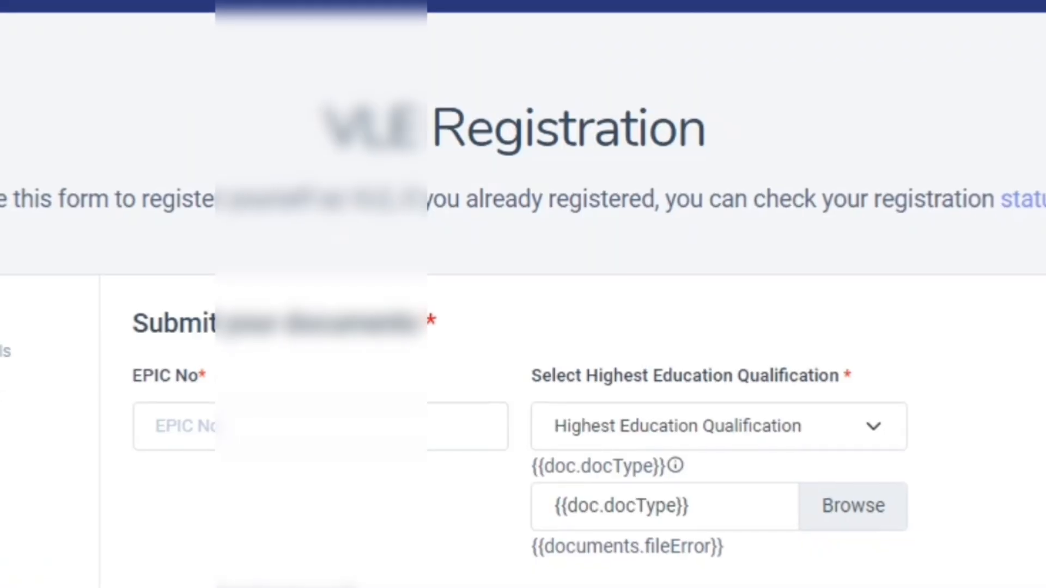
click(320, 427)
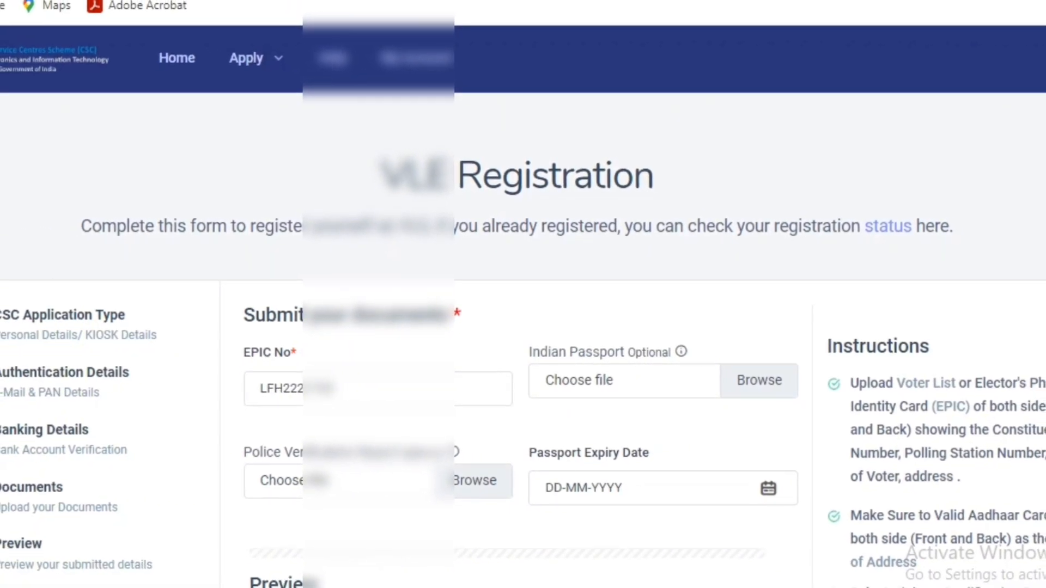
- Review the eight uploaded documents, accept the declaration, and continue to Preview
scroll(517, 348, down, 1)
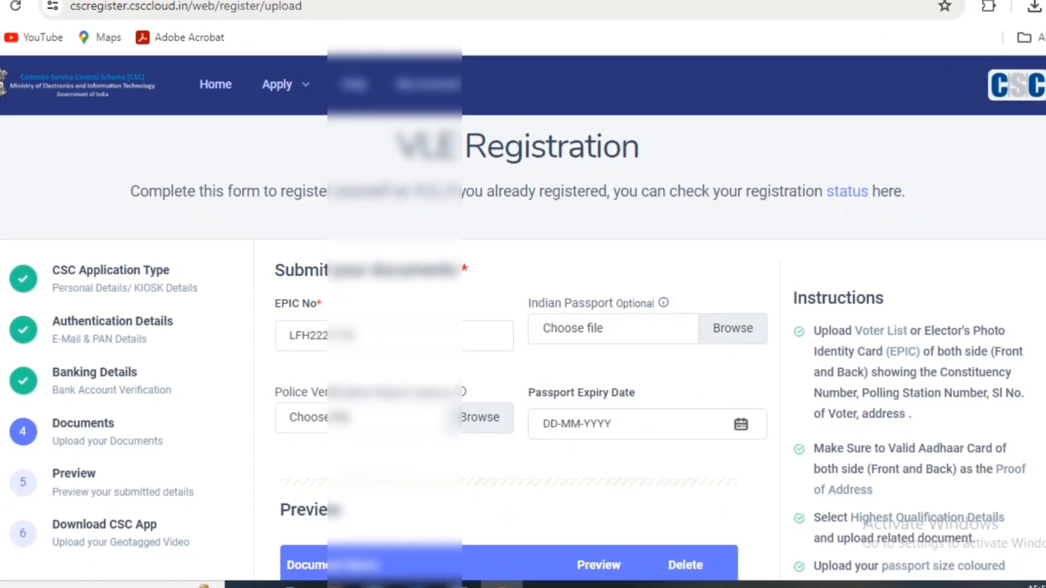
scroll(523, 348, down, 1)
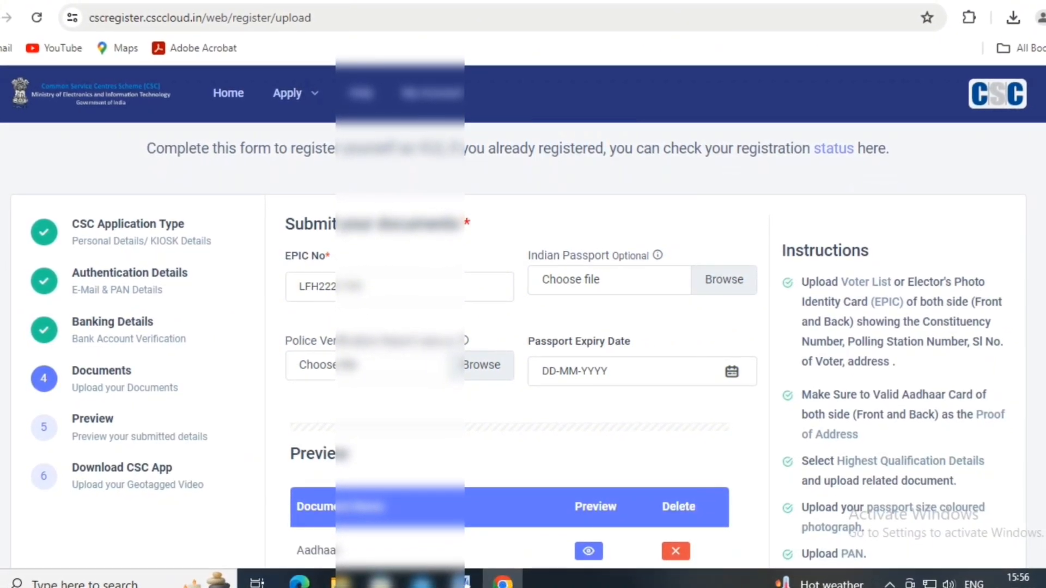
scroll(523, 349, down, 4)
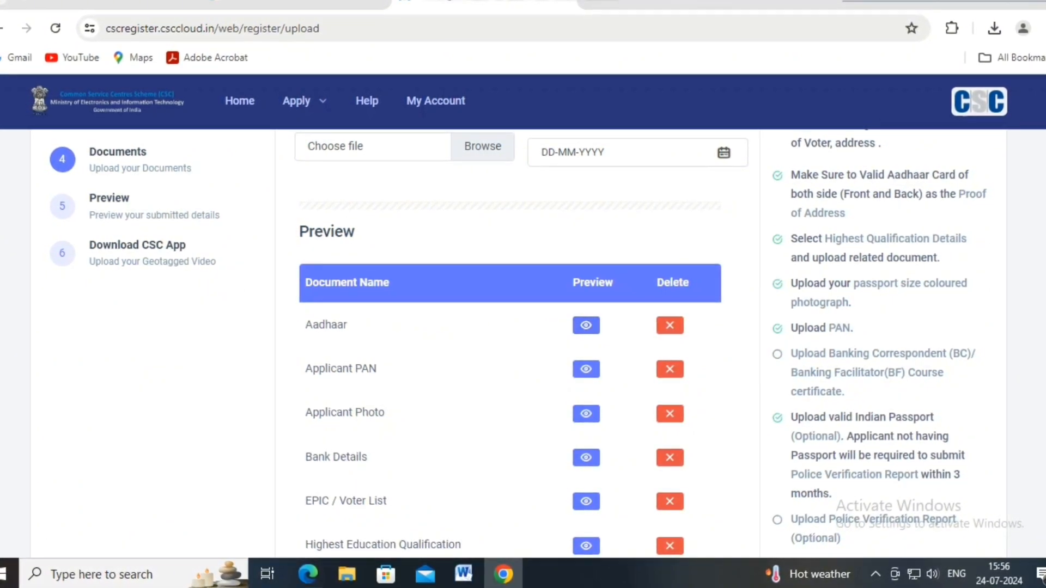
scroll(510, 348, down, 2)
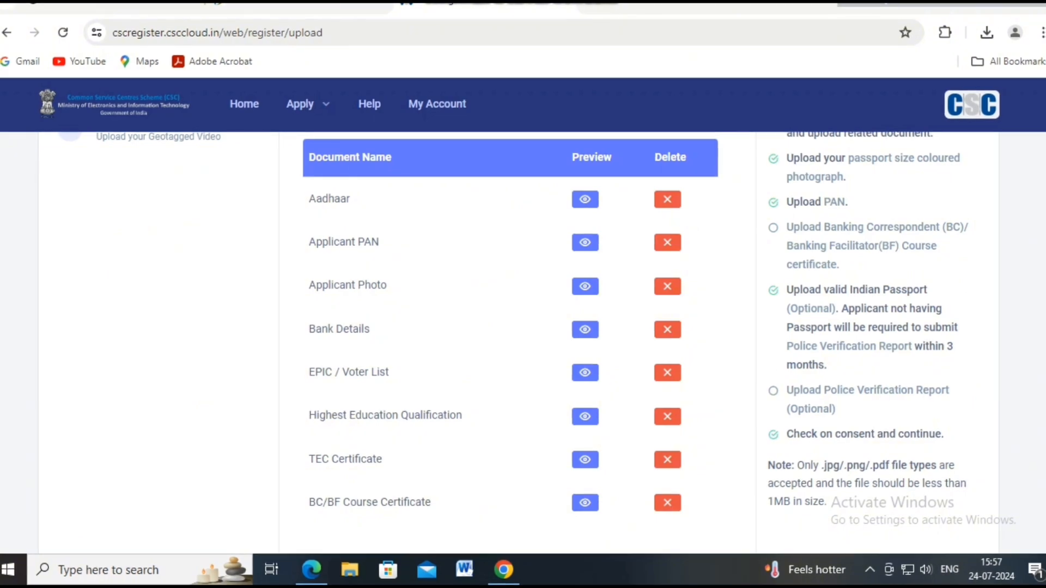
scroll(510, 327, down, 2)
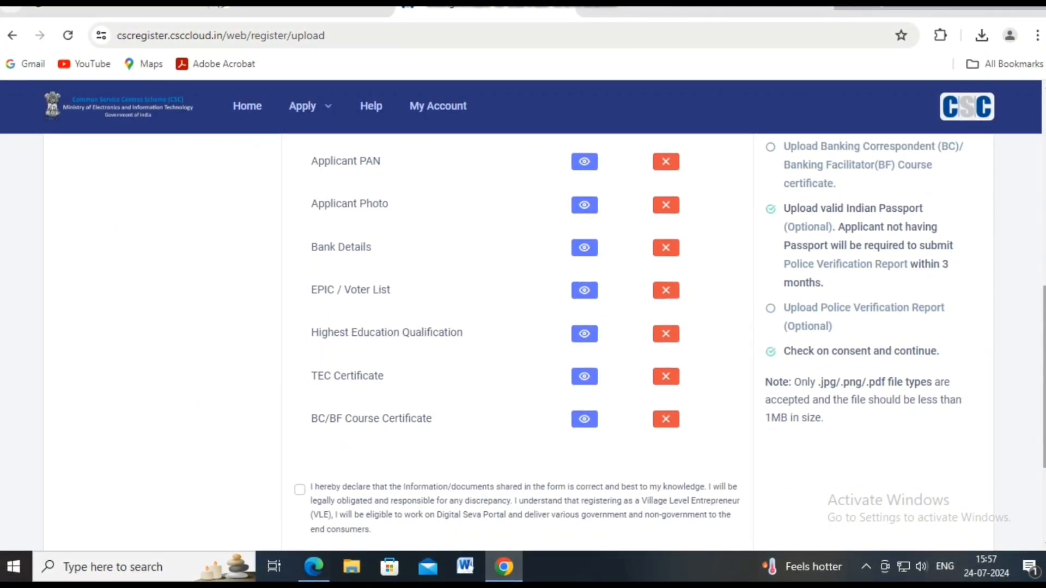
scroll(523, 327, down, 2)
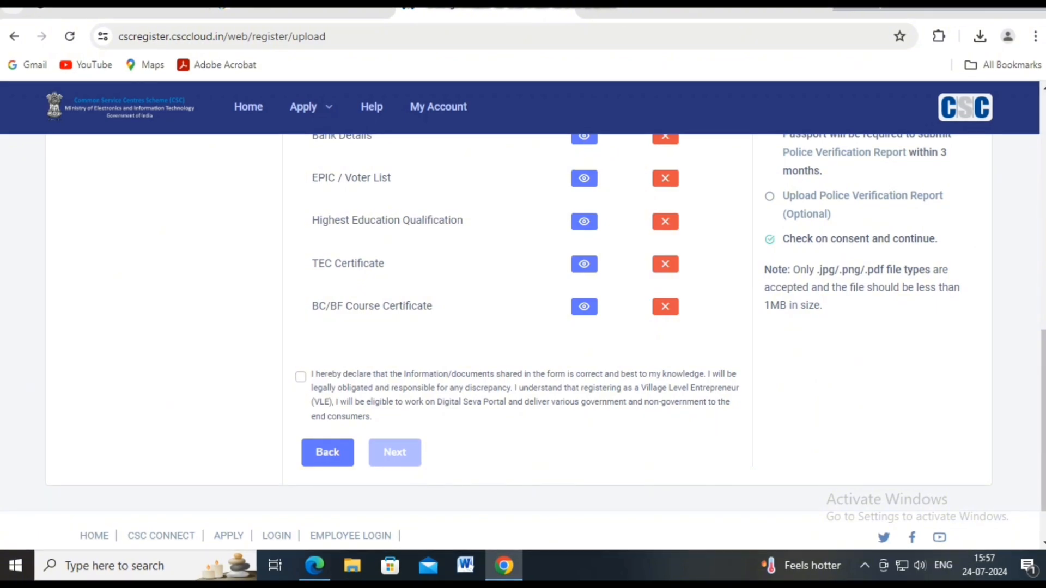
click(301, 377)
click(395, 451)
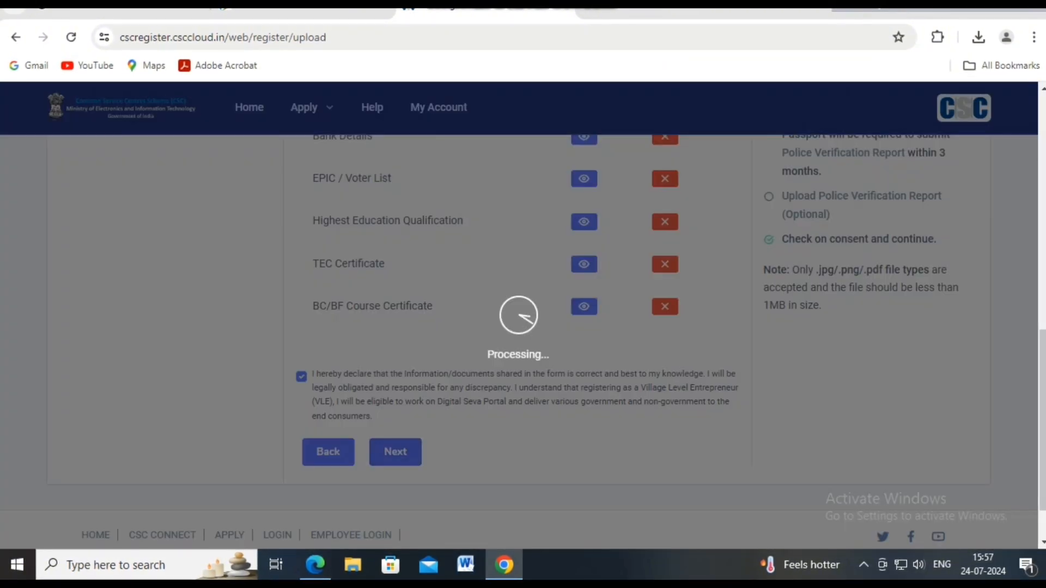
- Print the congratulations page's application details through Chrome's print dialog with More settings expanded
scroll(523, 327, up, 1)
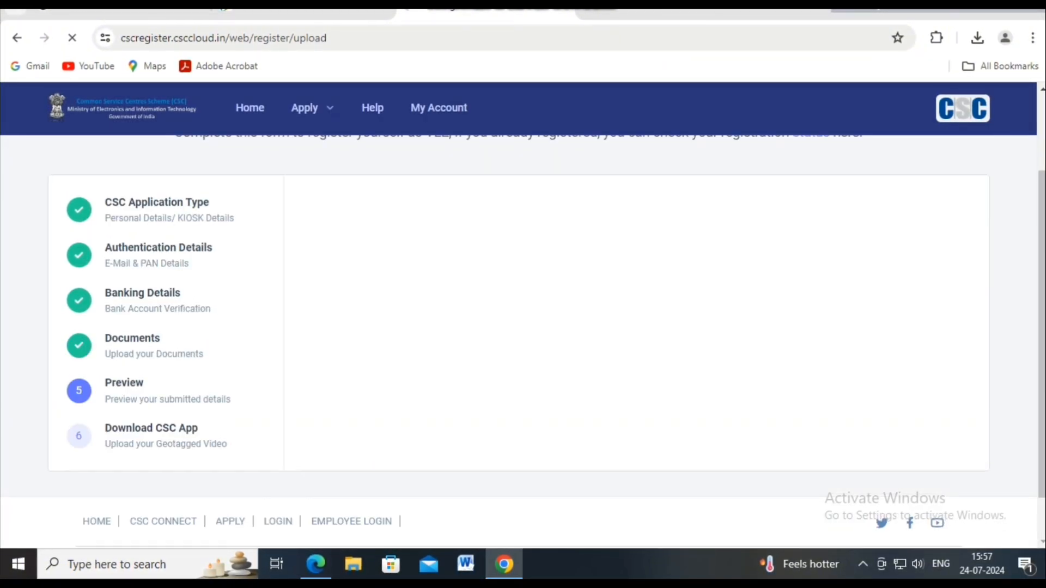
scroll(523, 327, up, 2)
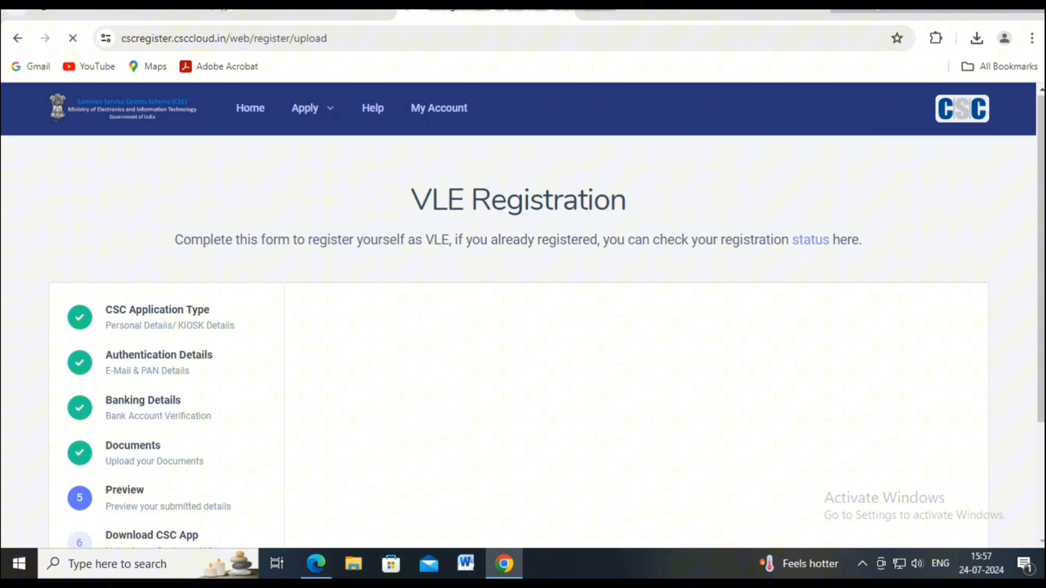
scroll(523, 326, down, 2)
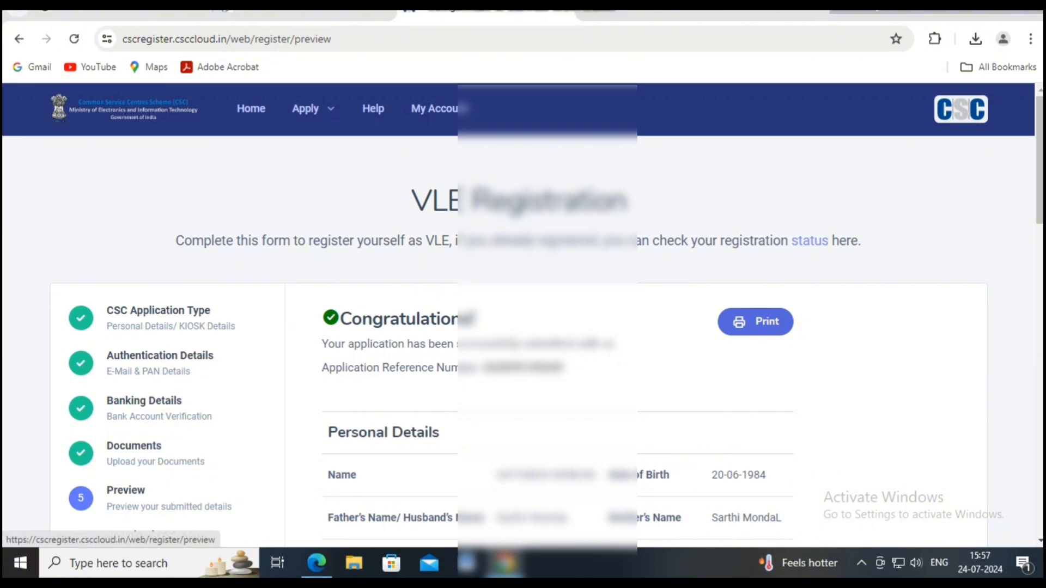
click(755, 322)
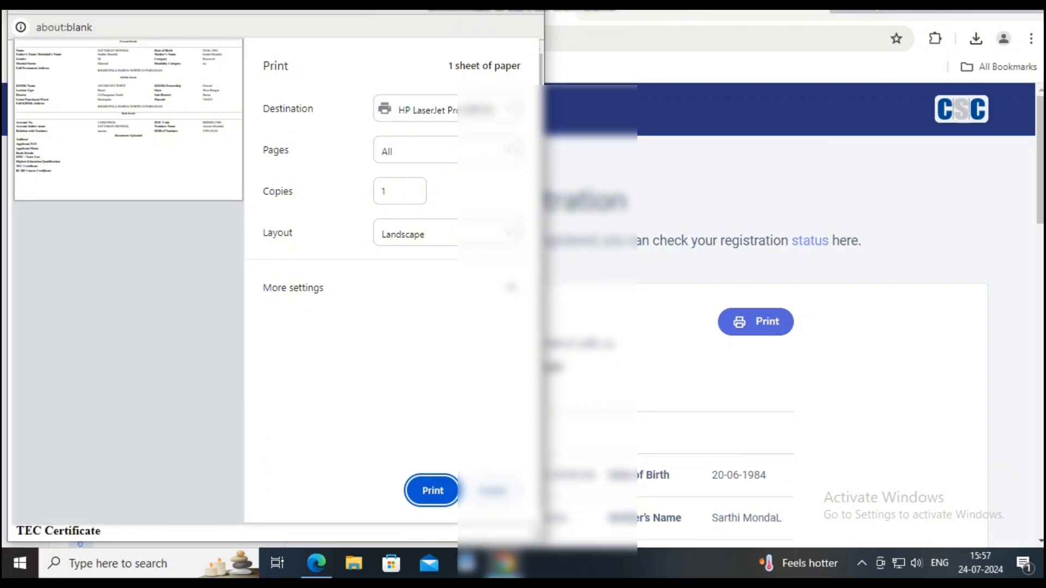
click(436, 287)
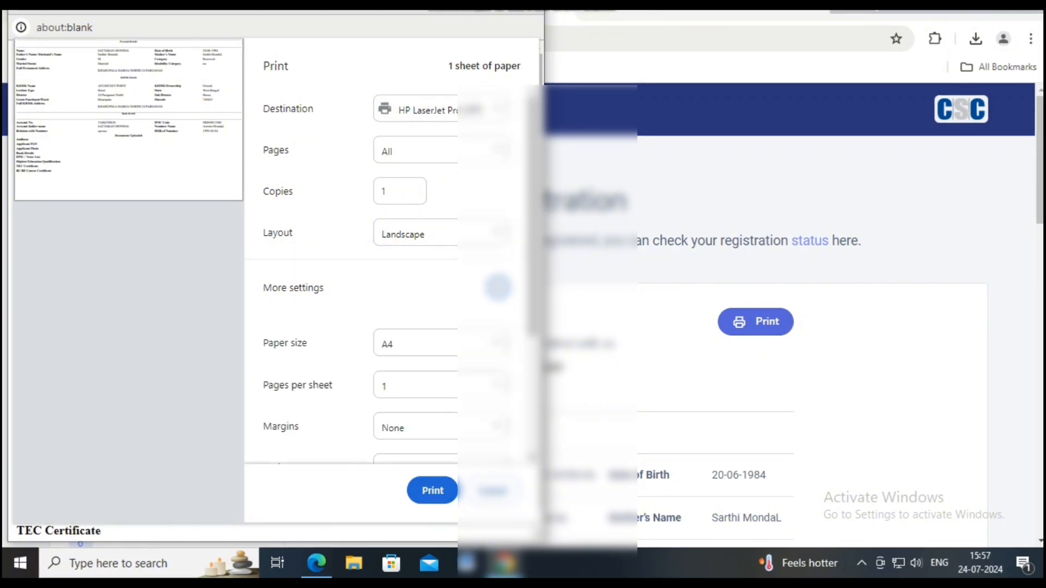
click(433, 491)
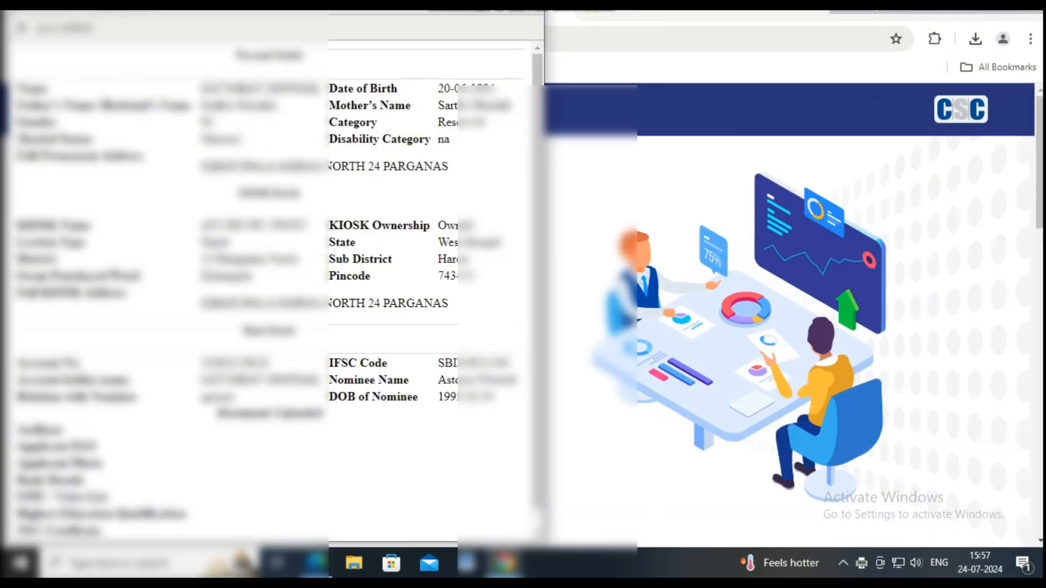
drag(243, 10, 333, 123)
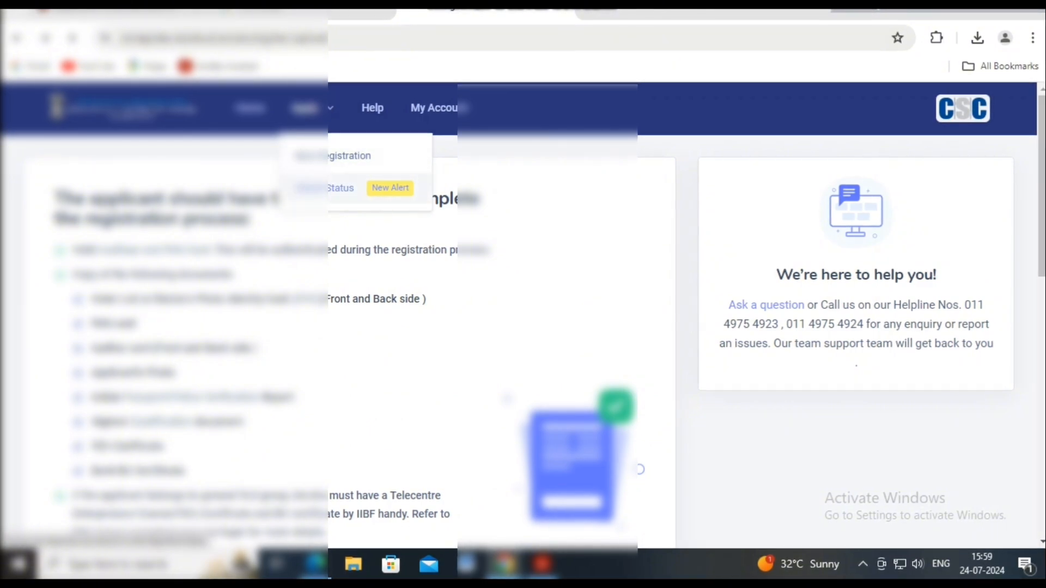
- Submit an application status check with reference number, email, captcha and accepted terms
click(324, 188)
click(510, 368)
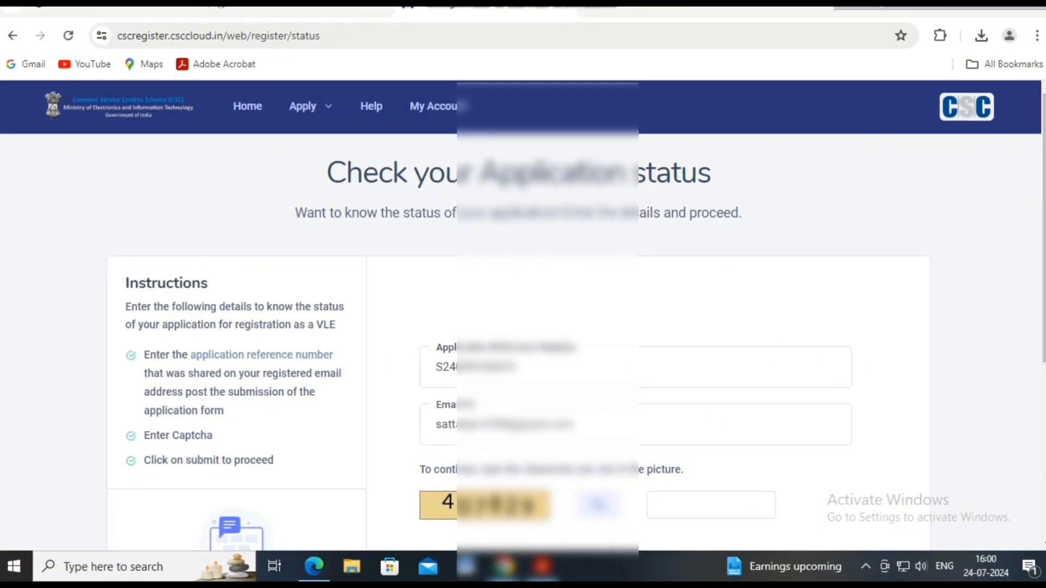
drag(1043, 261, 1043, 318)
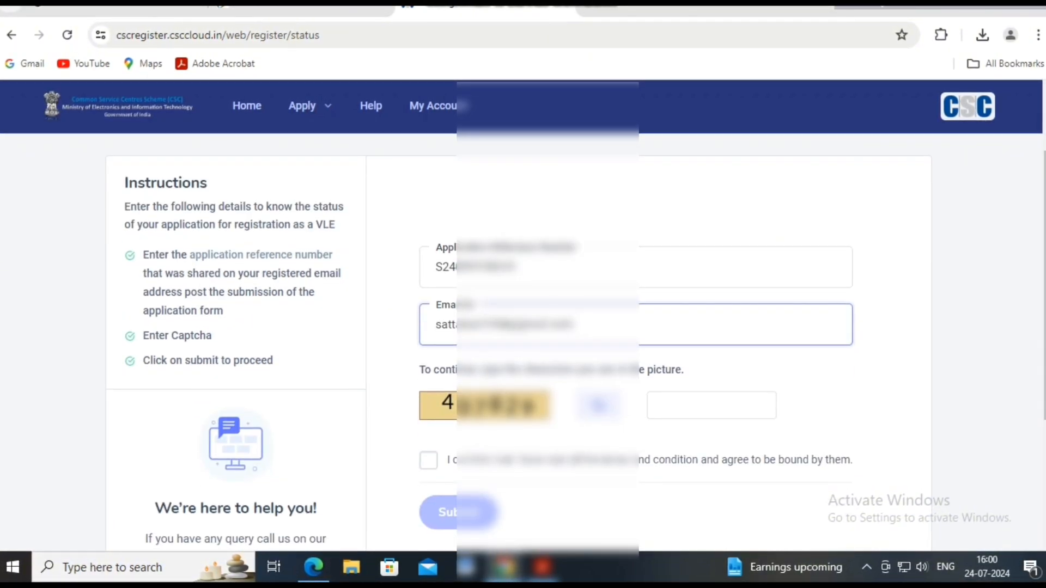
click(715, 406)
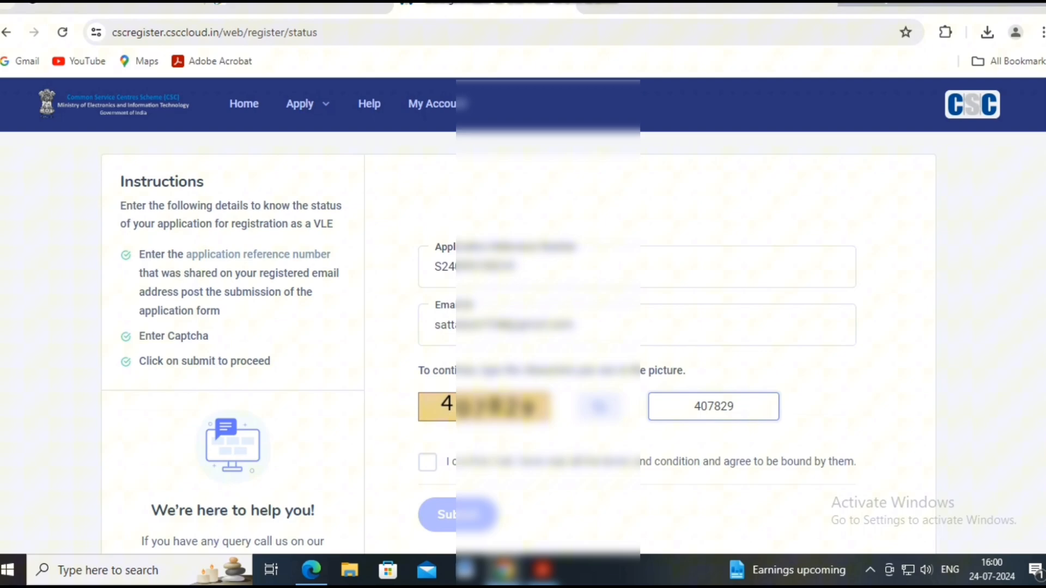
click(427, 462)
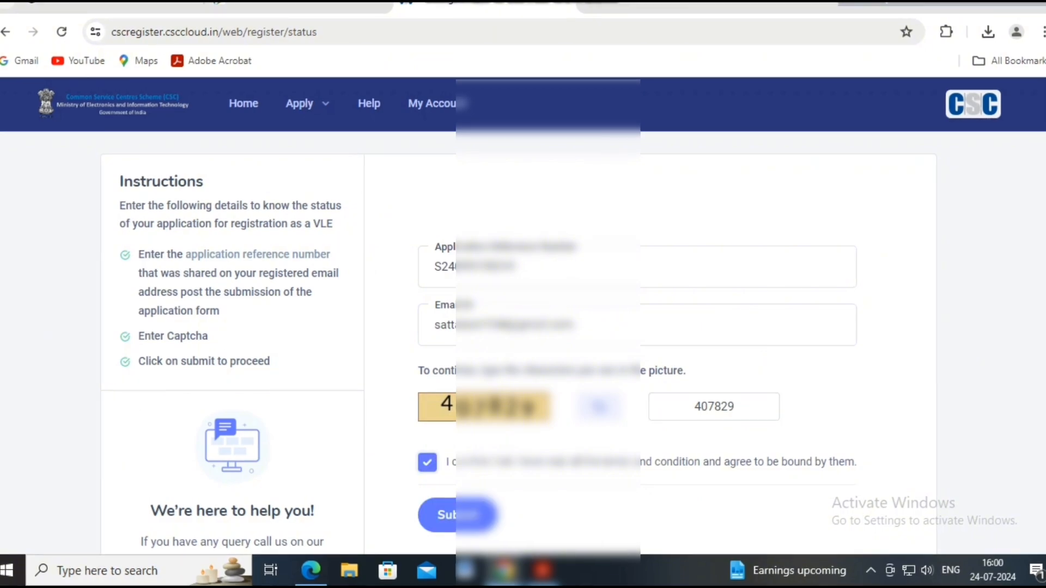
click(457, 514)
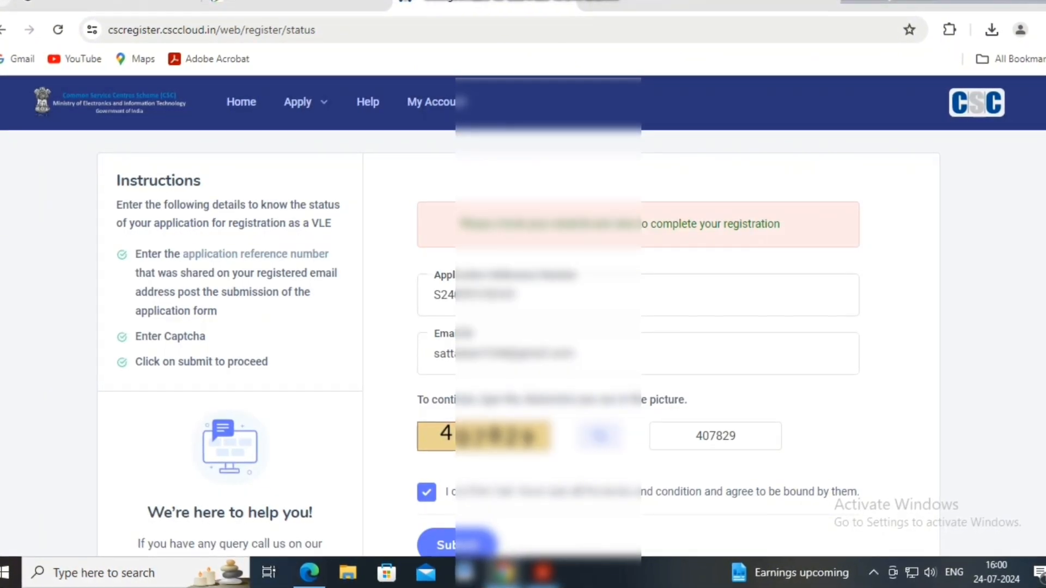
scroll(638, 349, down, 2)
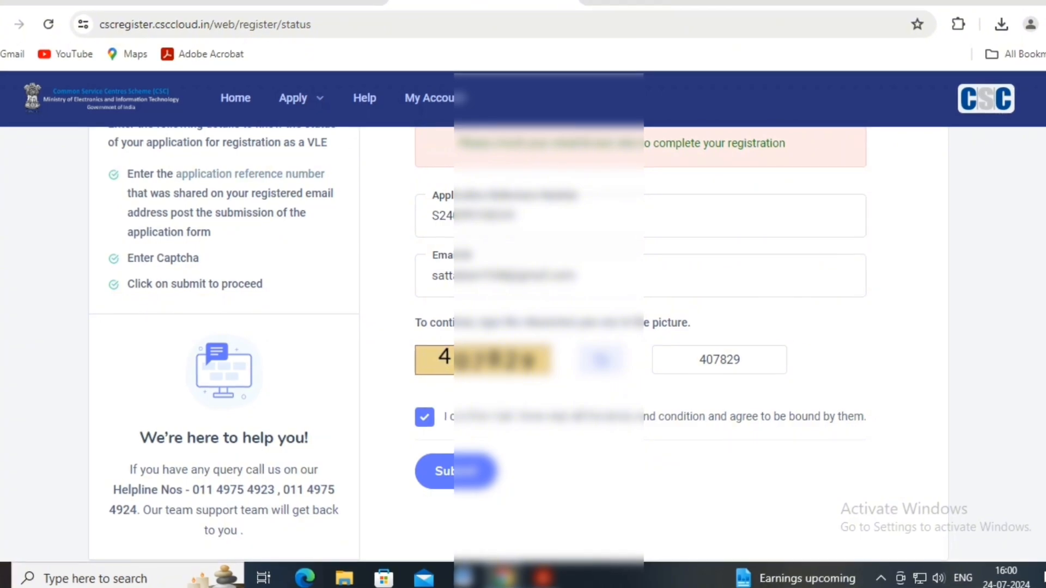
click(469, 471)
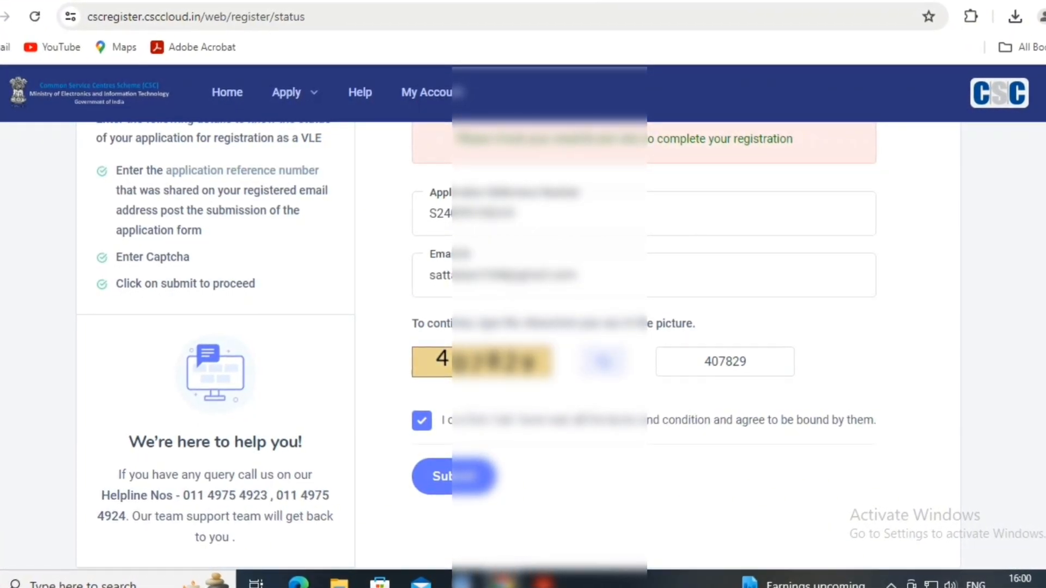
- Select the registered email address and copy it
scroll(643, 349, up, 2)
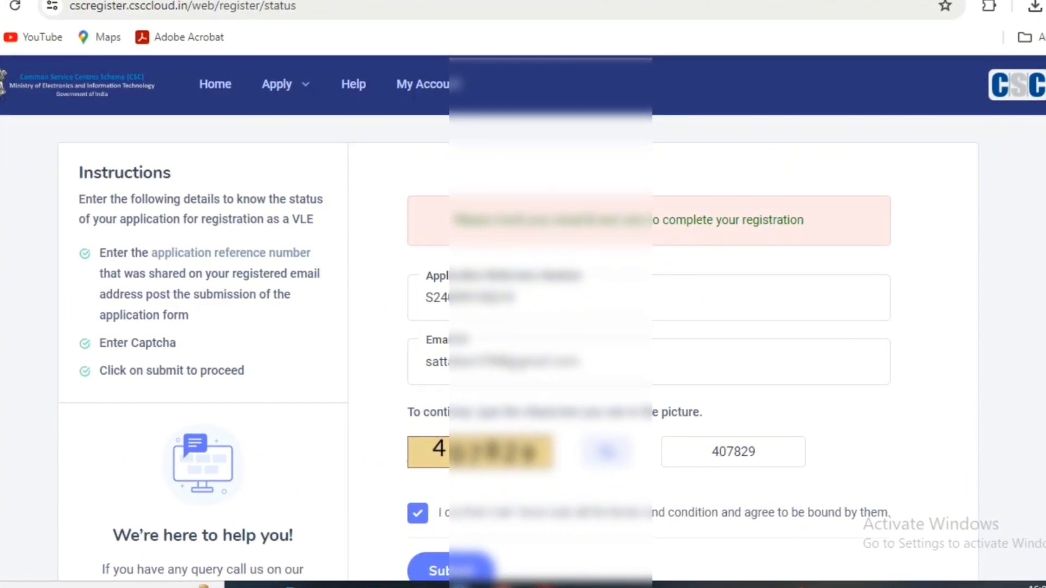
scroll(643, 349, down, 2)
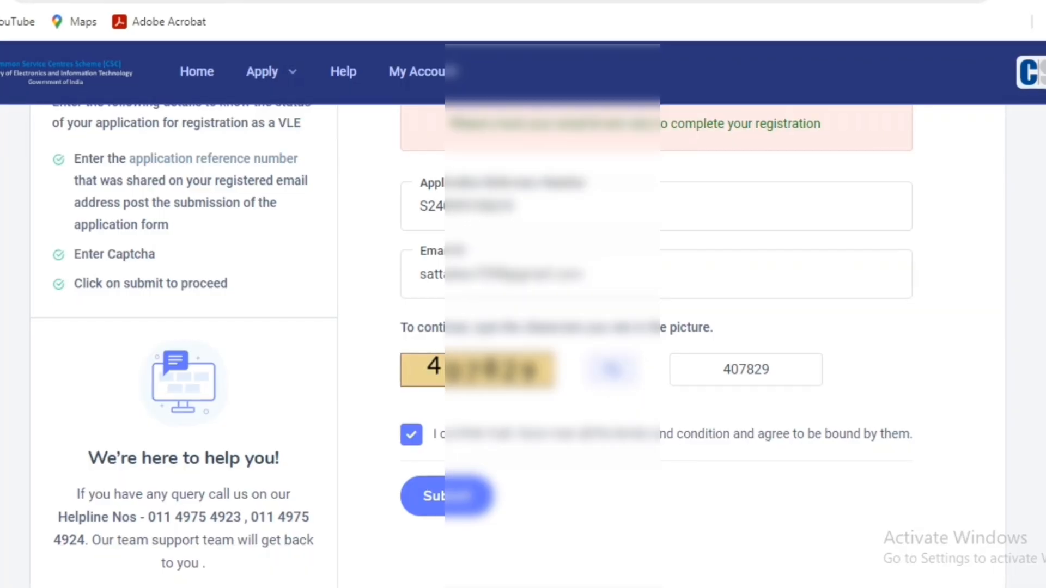
scroll(643, 349, up, 1)
scroll(643, 348, down, 1)
scroll(643, 349, up, 2)
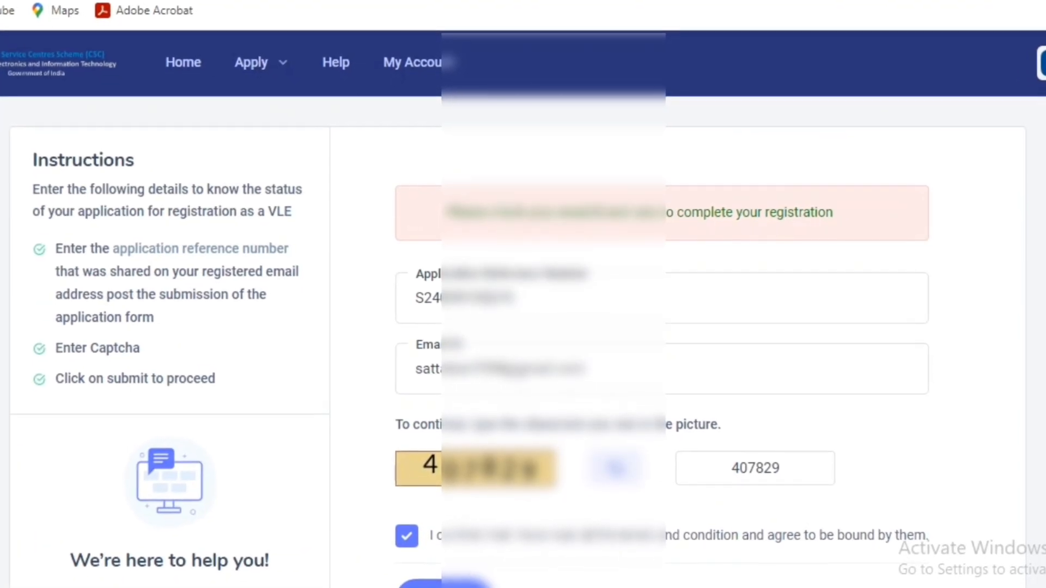
right_click(509, 376)
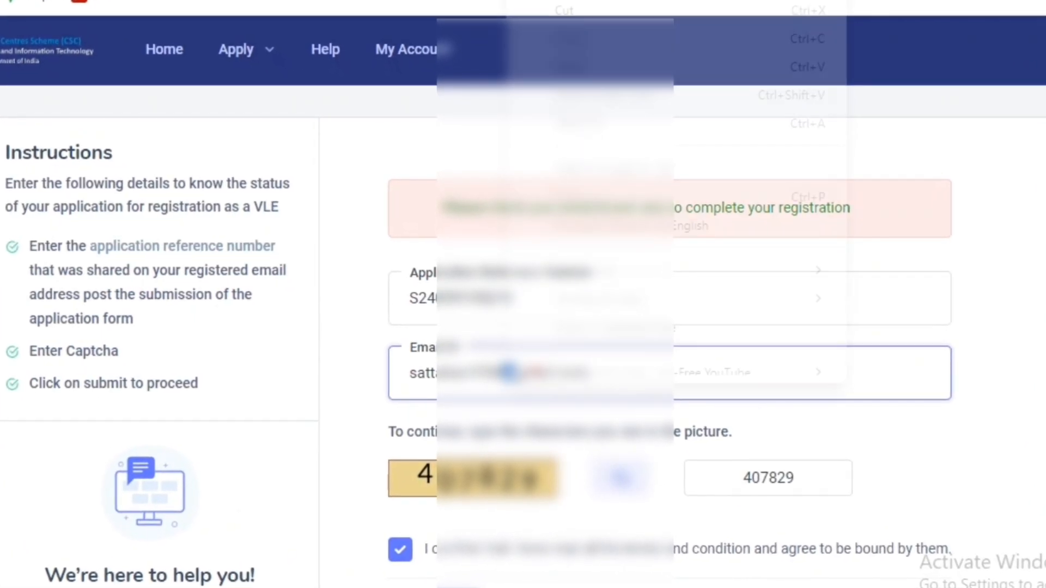
click(599, 390)
drag(596, 376, 404, 375)
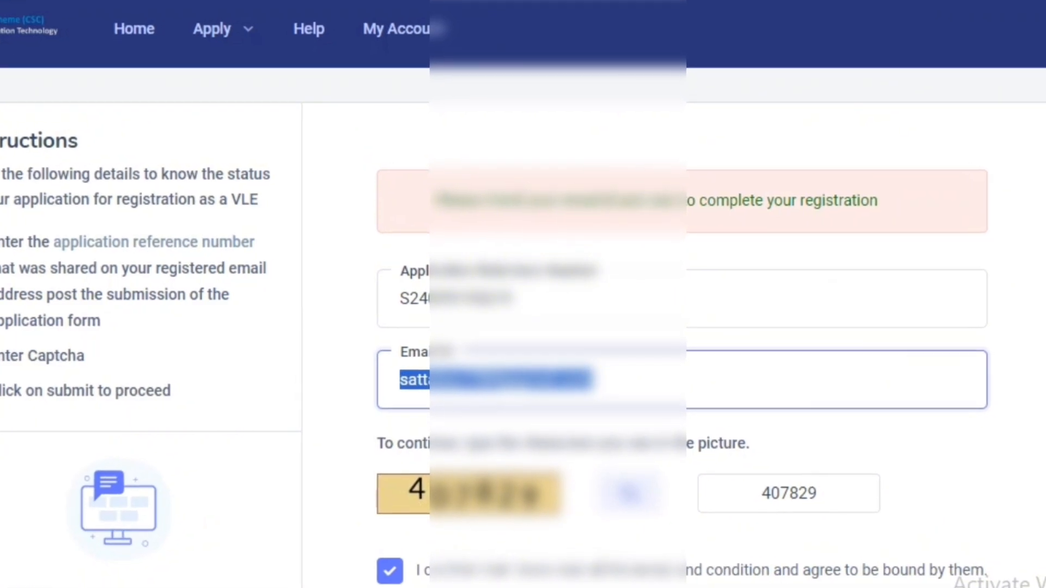
right_click(417, 376)
click(483, 17)
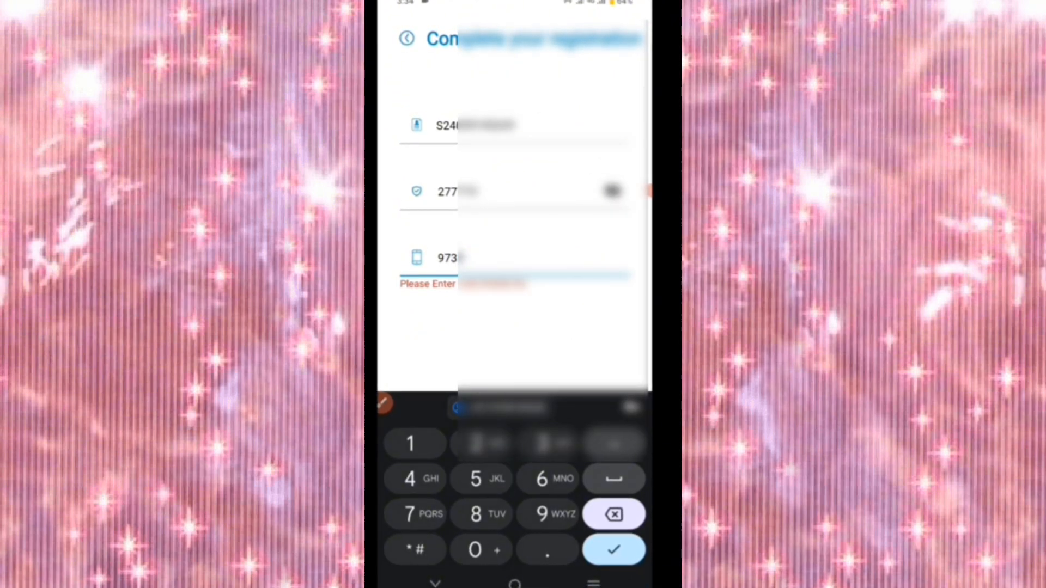
- Finish entering the mobile number and proceed to the video capture step
text(06)
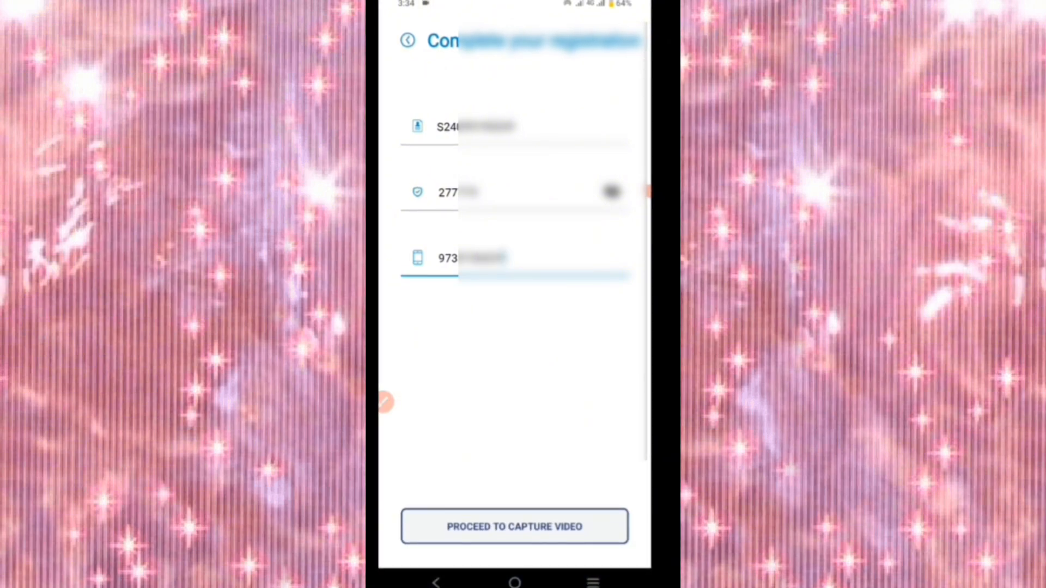
click(514, 526)
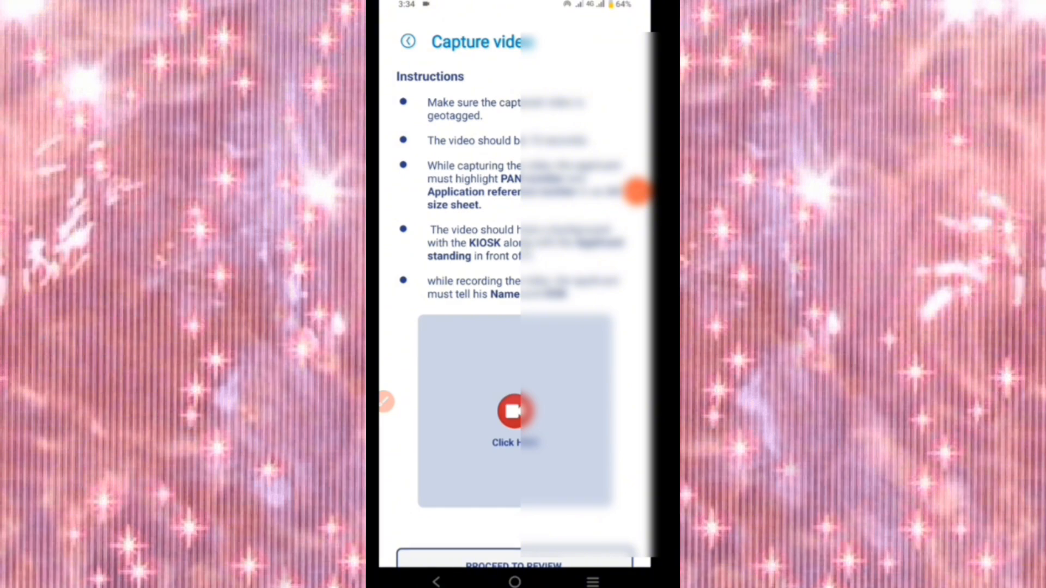
- Start the camera, allow camera and microphone access, and record the kiosk video
click(515, 411)
click(514, 285)
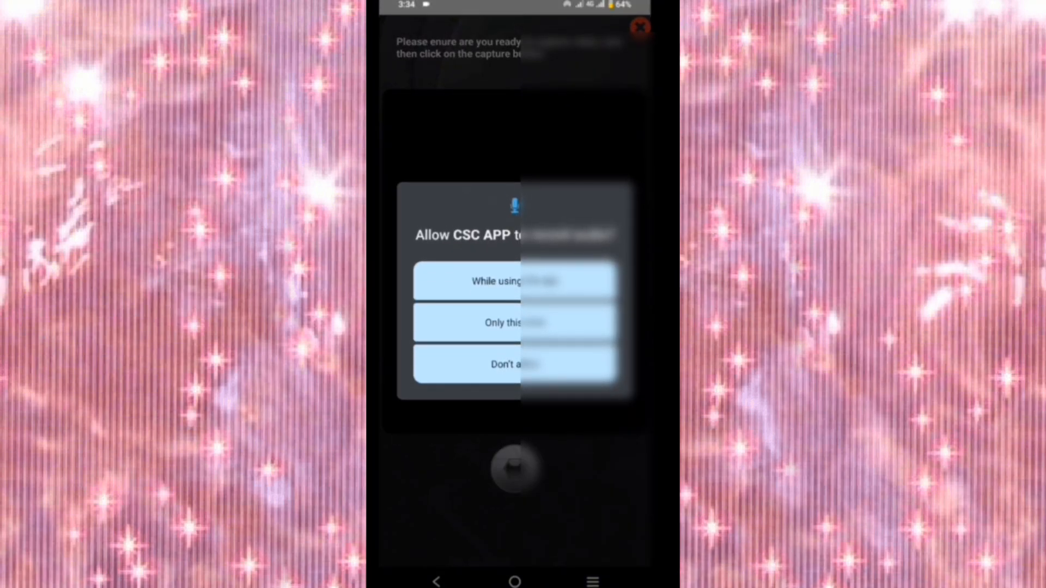
click(513, 276)
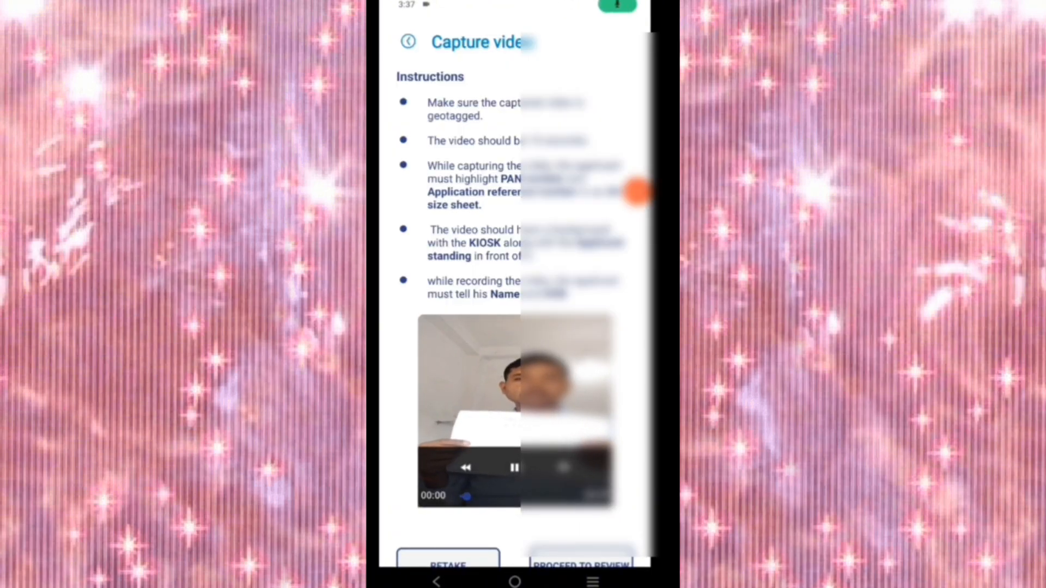
scroll(515, 284, down, 1)
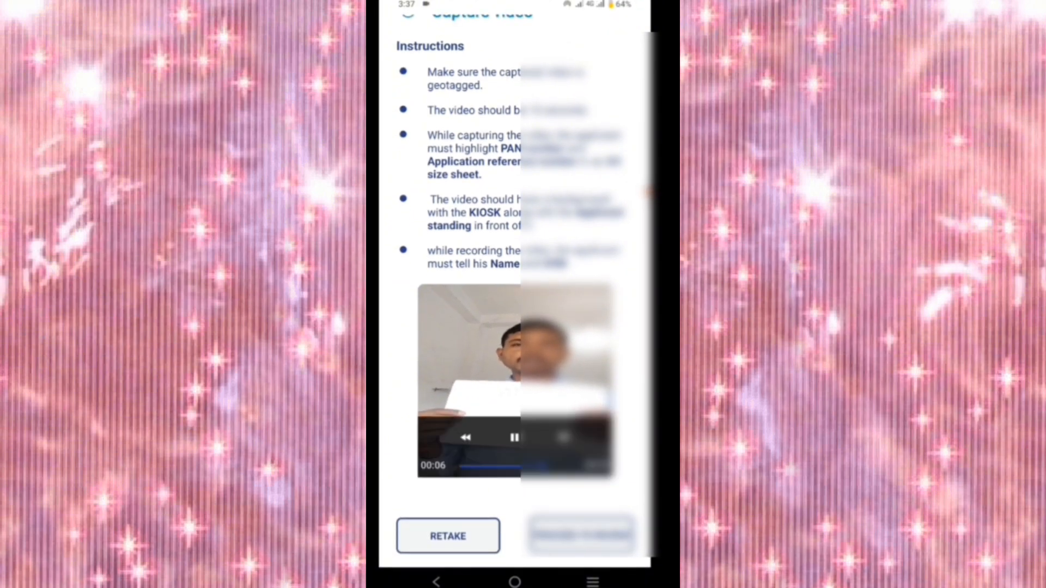
scroll(515, 273, up, 1)
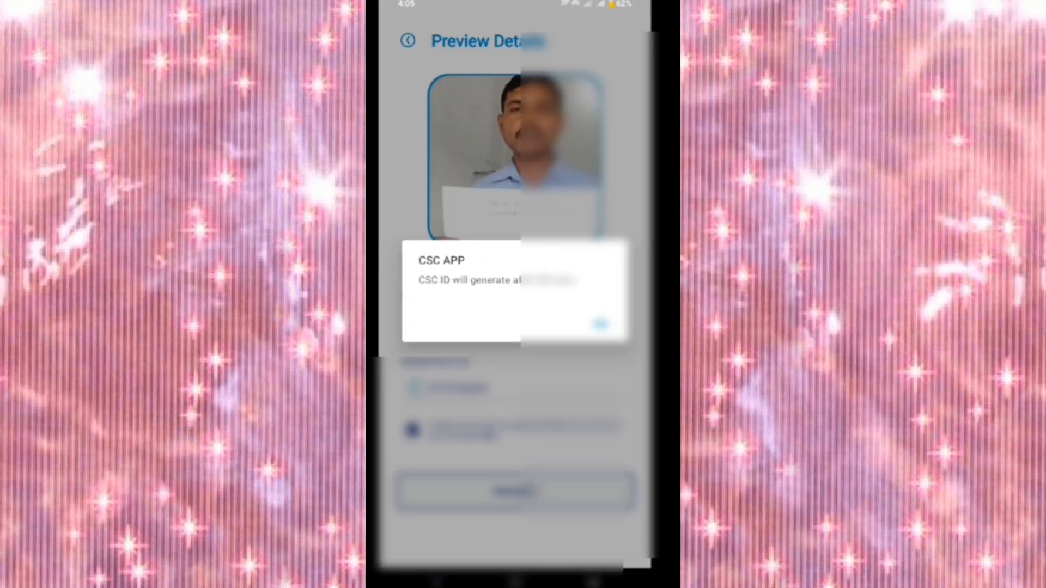